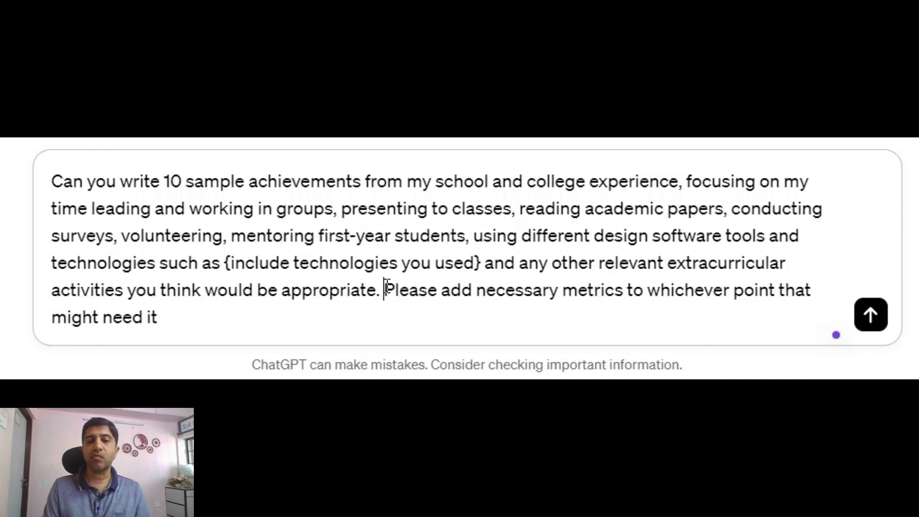
Step: Put the request for necessary metrics on its own line, end it with a period and send the prompt for 10 sample achievements
key(BackSpace)
key(shift+Return)
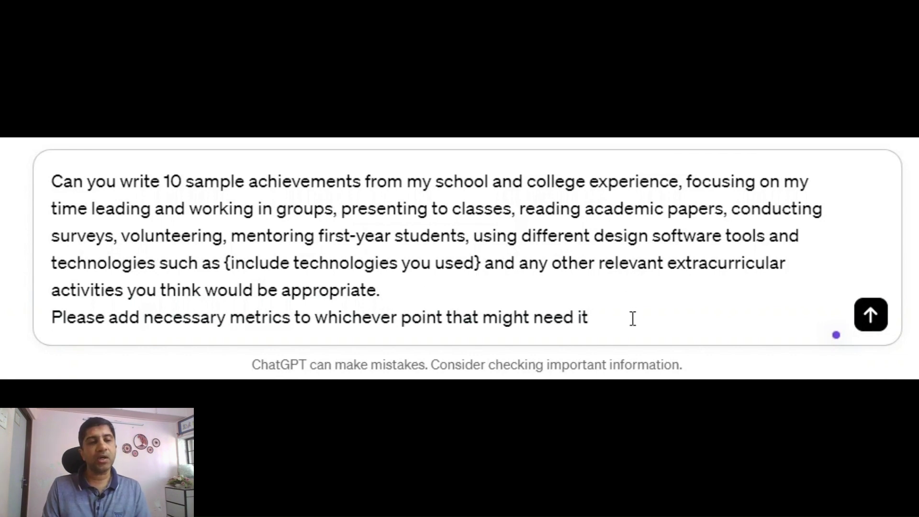
text(.)
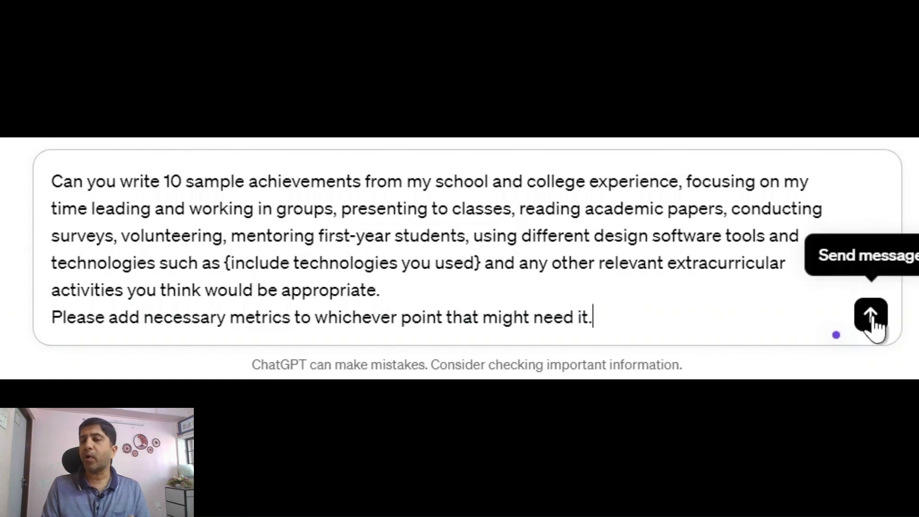
click(871, 316)
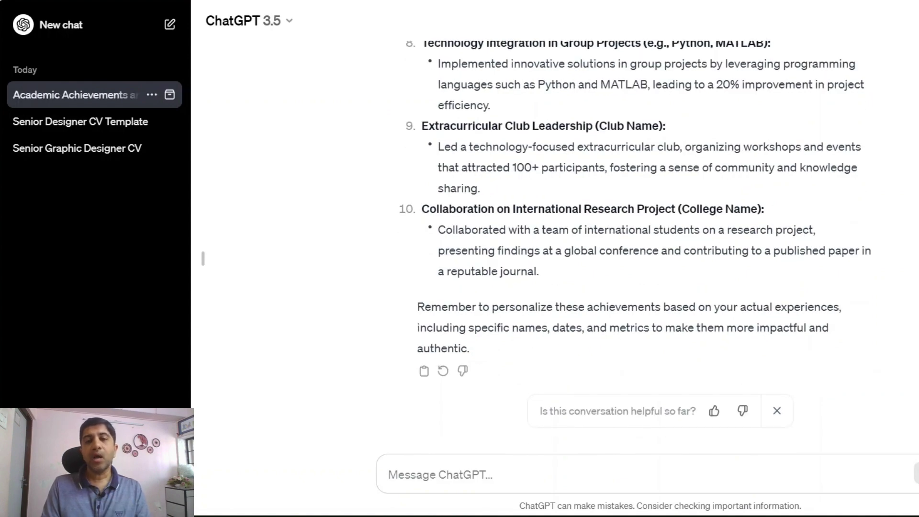
Step: Read the first half of the generated achievements from the start of the response, checking how each one is worded
scroll(632, 249, up, 14)
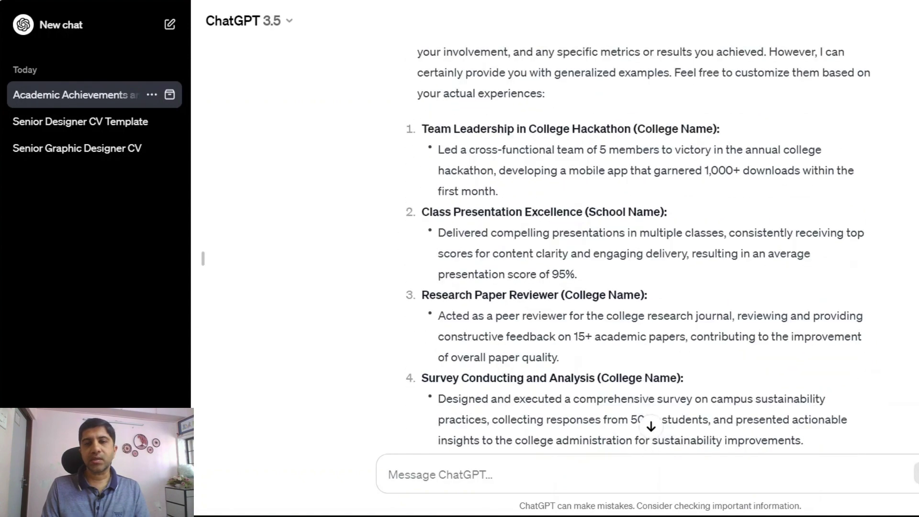
scroll(632, 249, up, 2)
scroll(632, 249, down, 1)
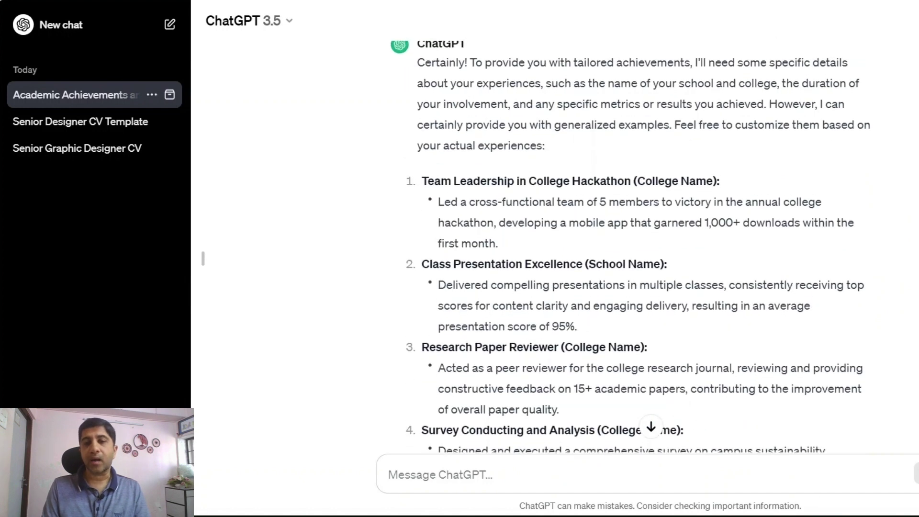
scroll(632, 249, down, 3)
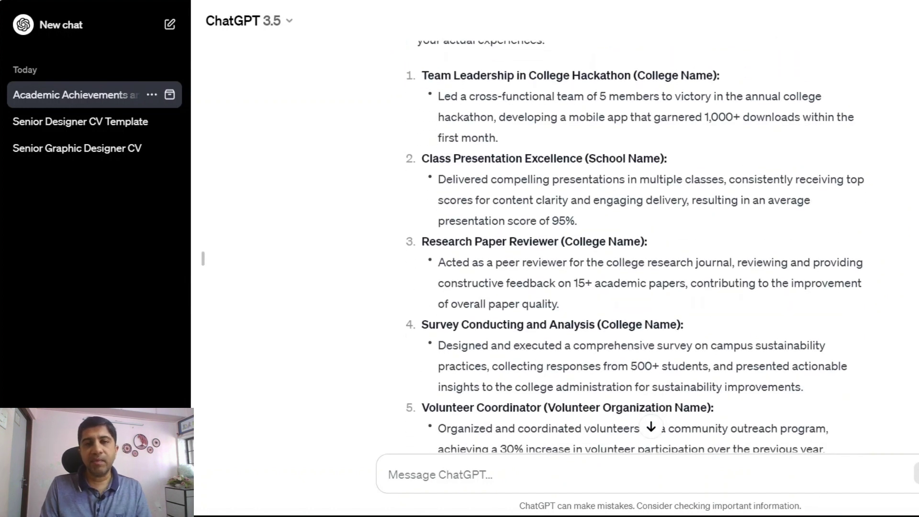
scroll(632, 249, down, 1)
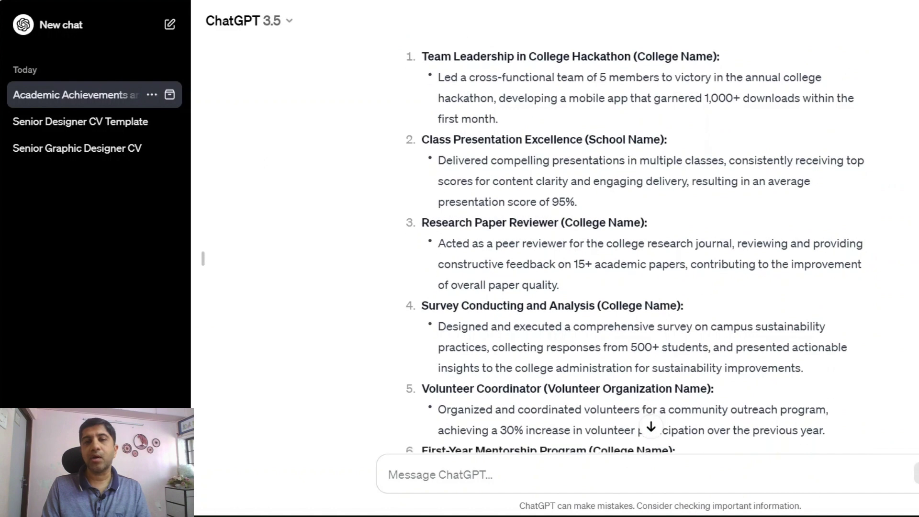
scroll(632, 249, down, 1)
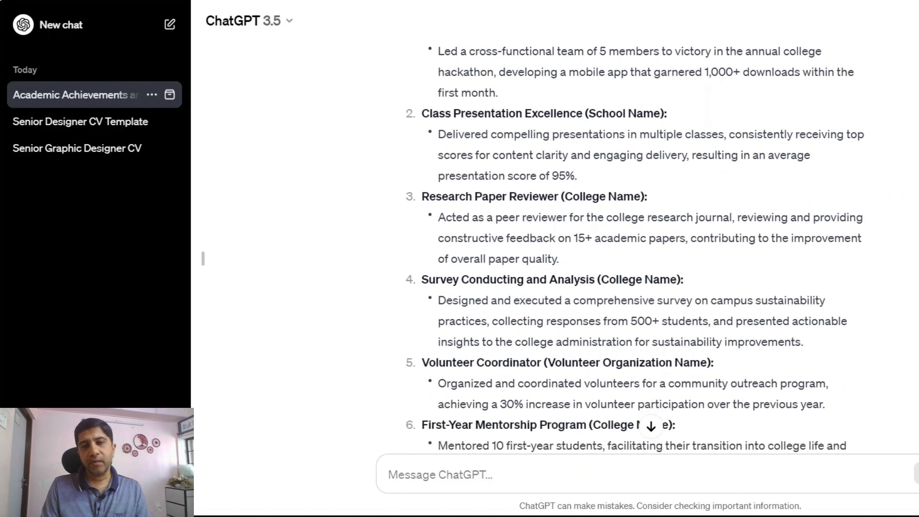
scroll(635, 247, down, 2)
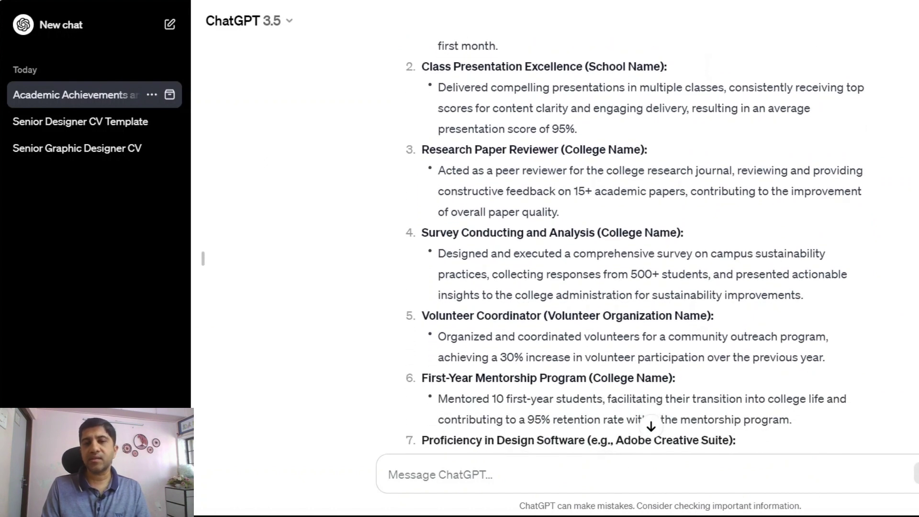
scroll(635, 247, down, 1)
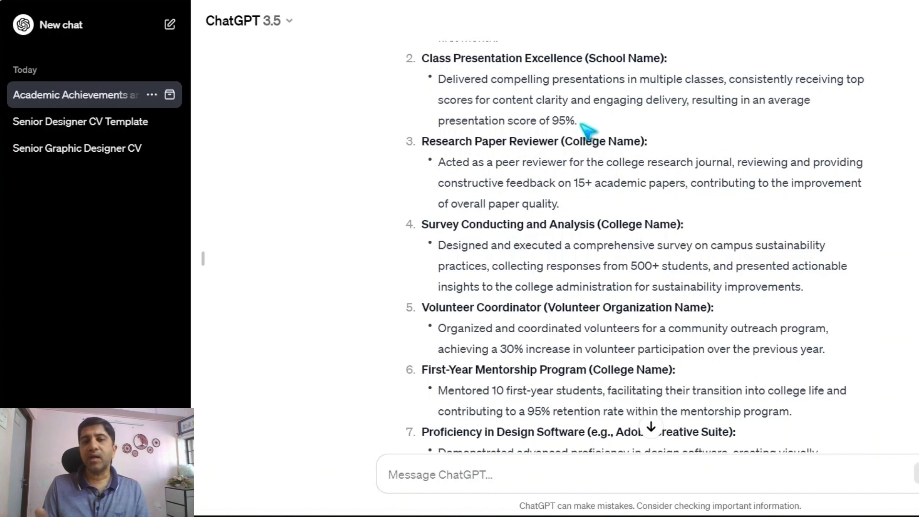
Step: Highlight the metrics in the class presentation, research paper, survey and volunteer achievements one by one to examine them
drag(578, 122, 549, 124)
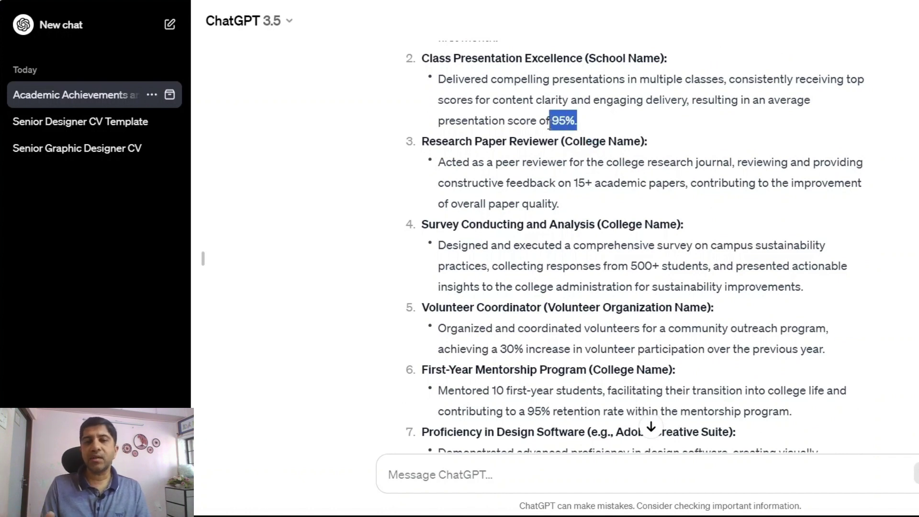
click(706, 120)
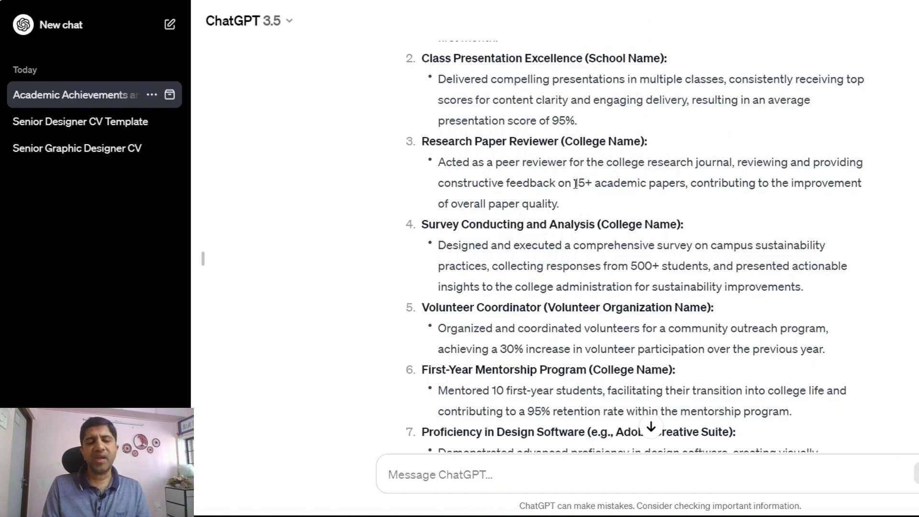
drag(575, 183, 620, 184)
click(642, 259)
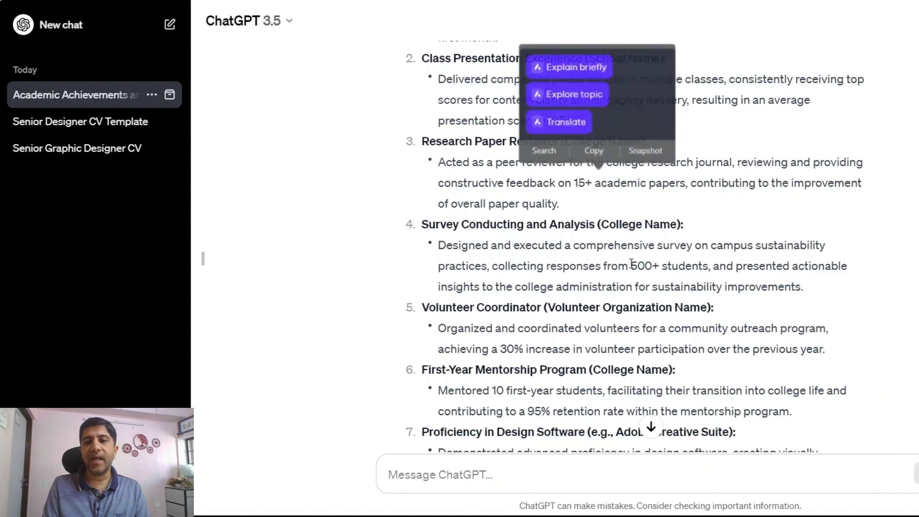
drag(631, 267, 665, 267)
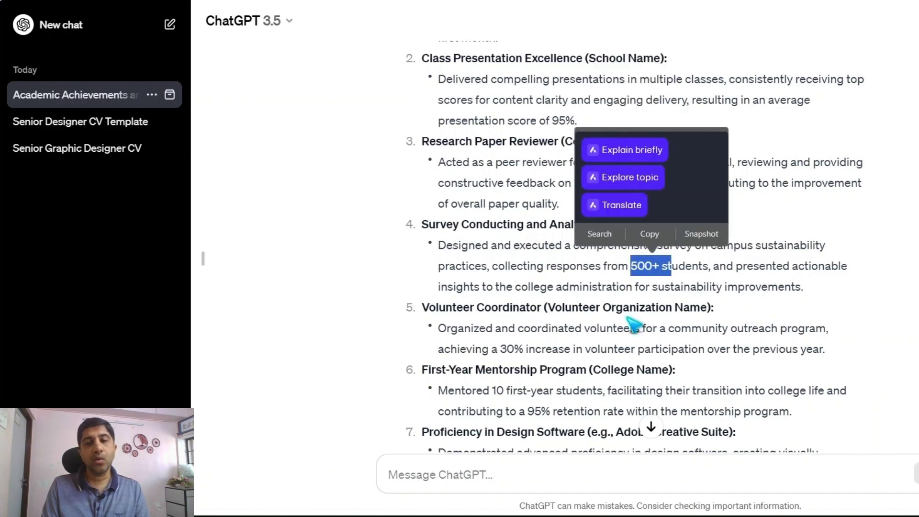
click(613, 357)
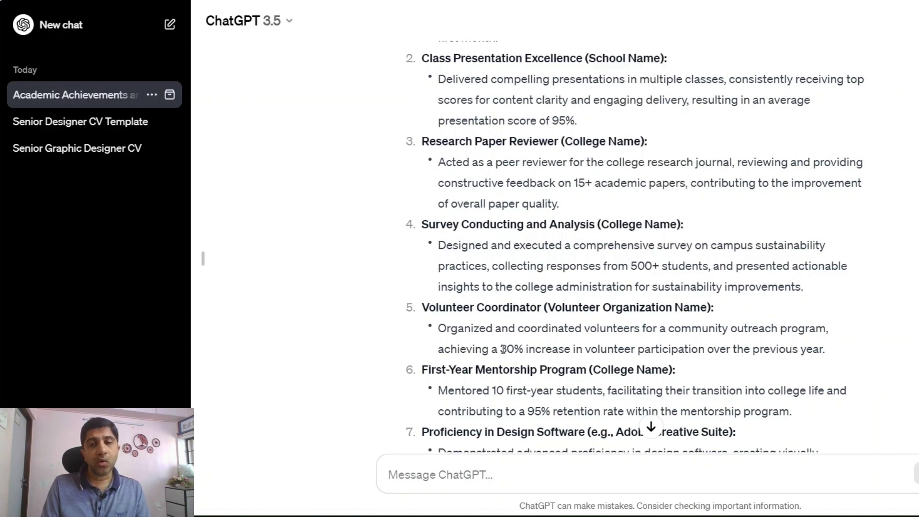
drag(501, 350, 570, 349)
click(623, 408)
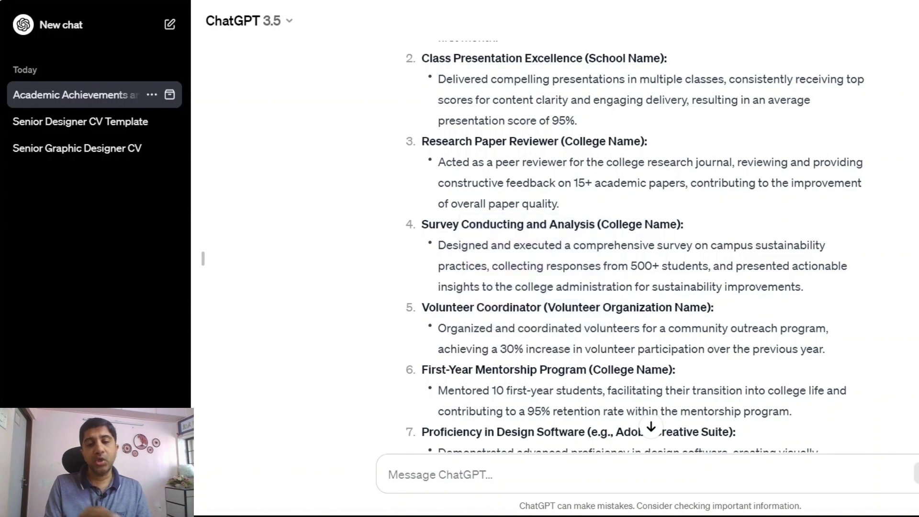
drag(438, 287, 714, 308)
click(714, 308)
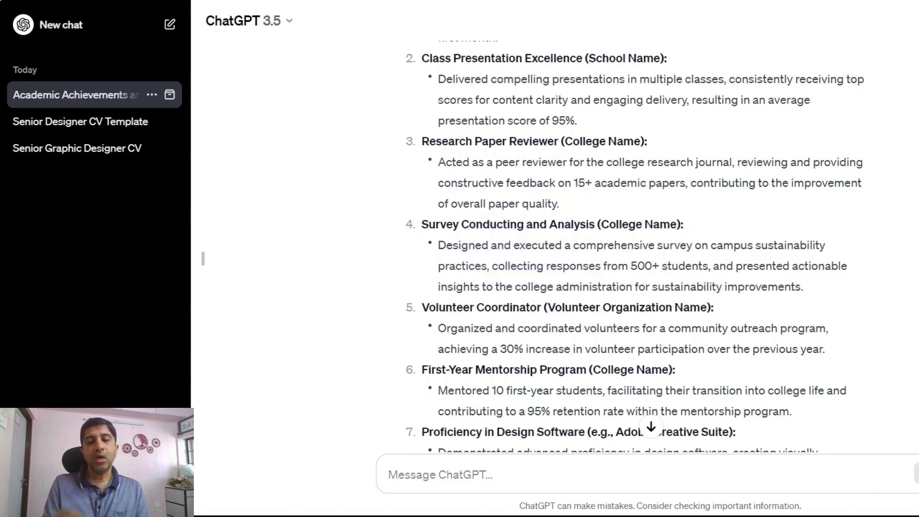
Step: Read achievements 6 to 10 and highlight the Python and MATLAB text in the technology integration entry
scroll(632, 247, down, 6)
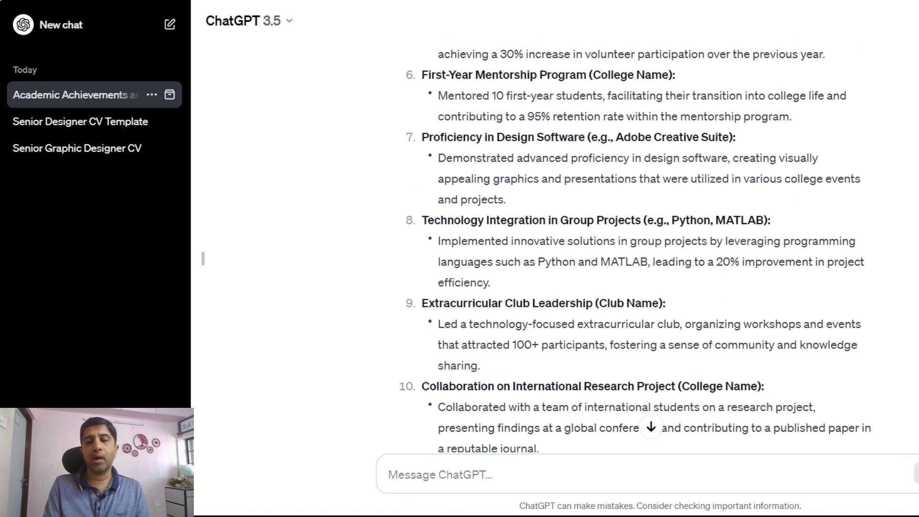
scroll(632, 247, down, 2)
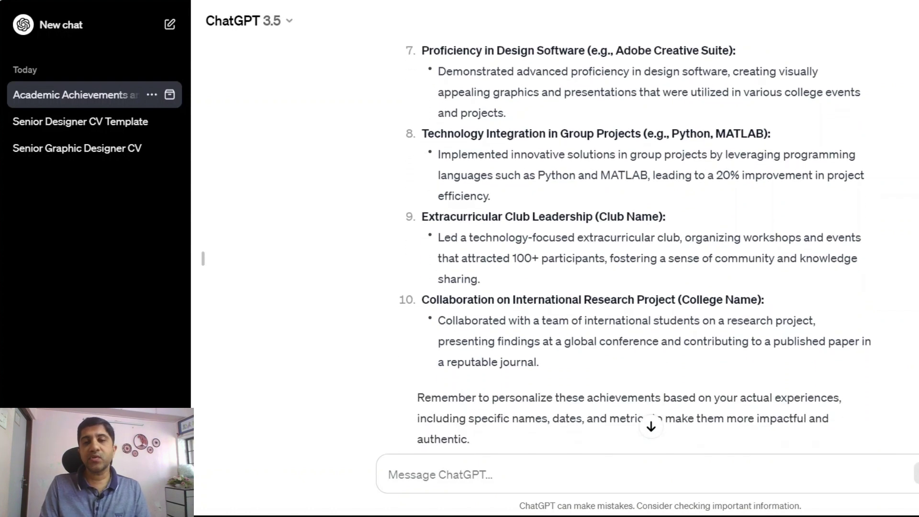
scroll(632, 247, down, 1)
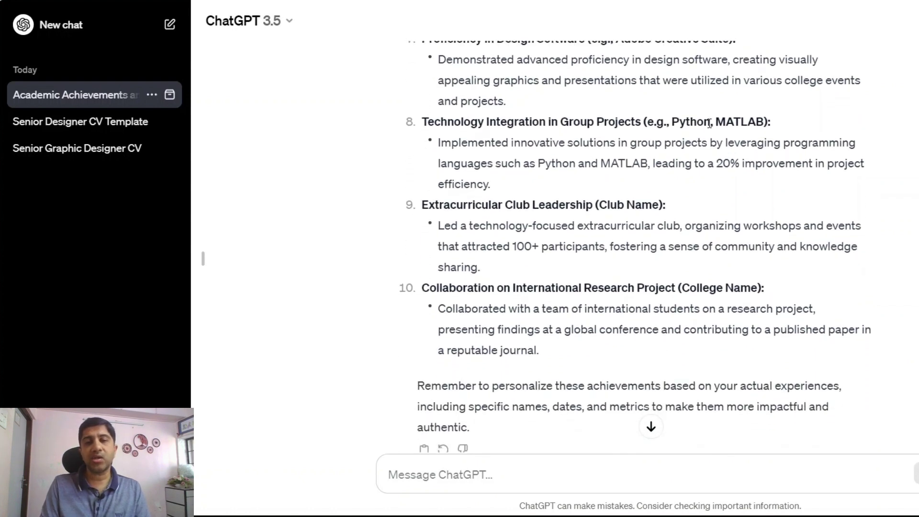
drag(674, 123, 776, 189)
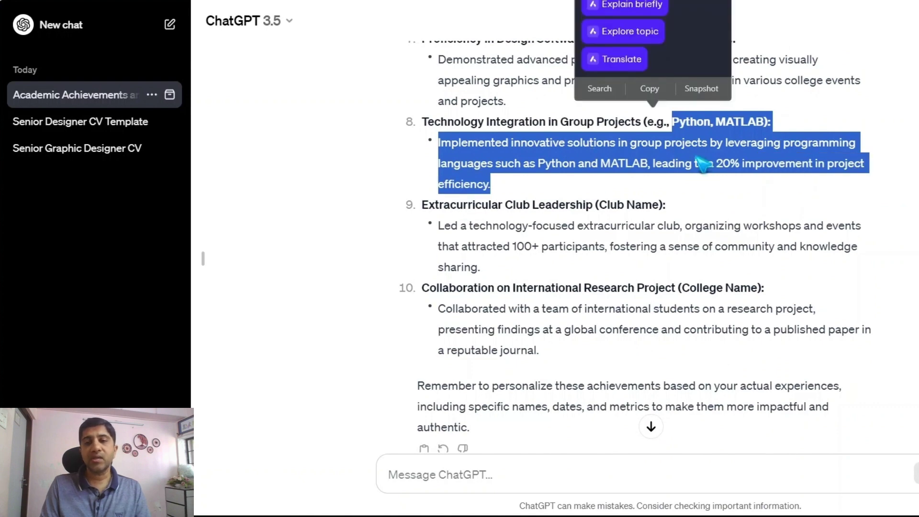
click(893, 182)
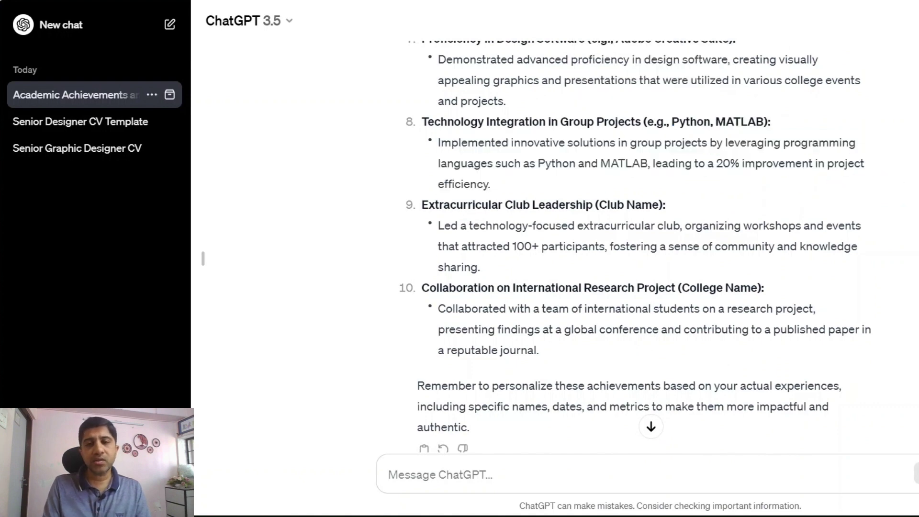
scroll(804, 412, down, 2)
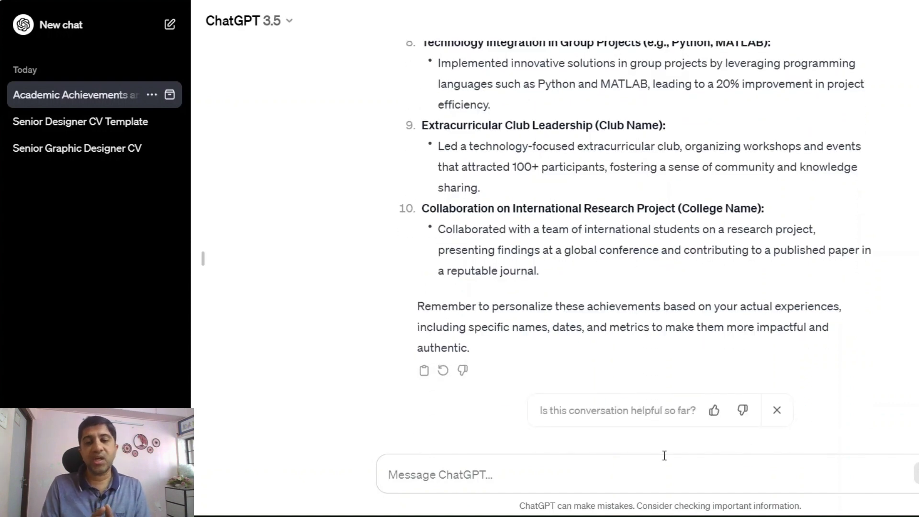
Step: Regenerate the response and review the new version of the 10 achievements from beginning to end
click(449, 377)
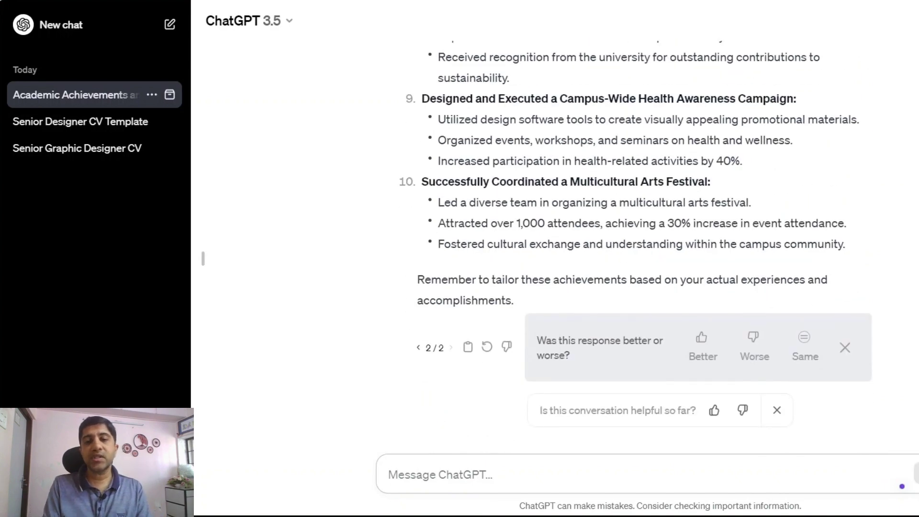
scroll(623, 239, up, 6)
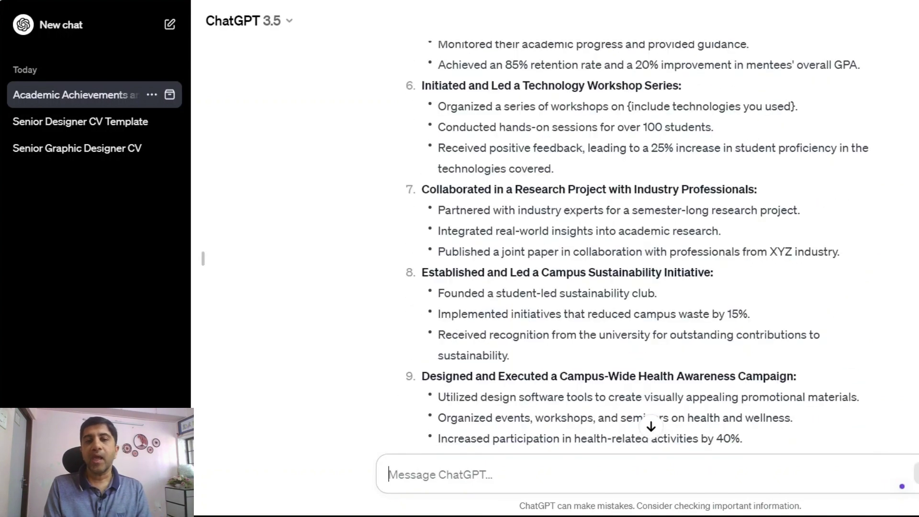
scroll(623, 239, up, 5)
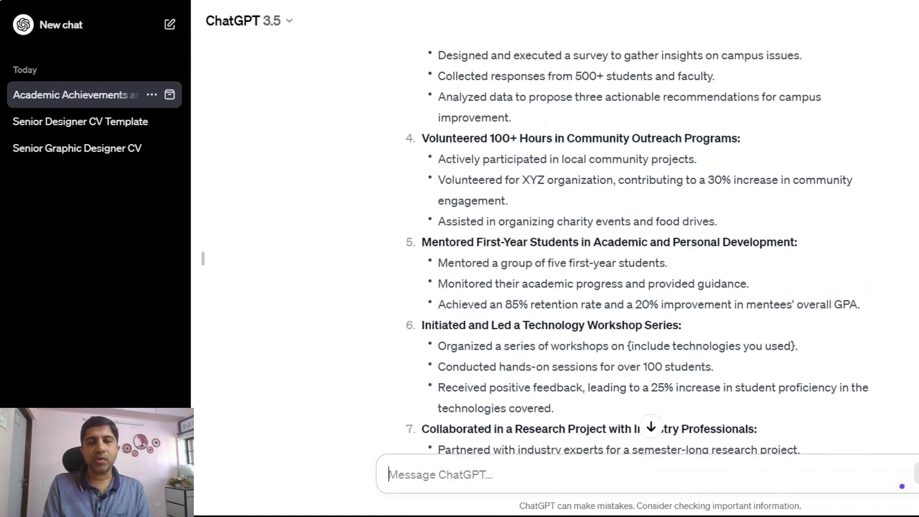
scroll(623, 240, up, 7)
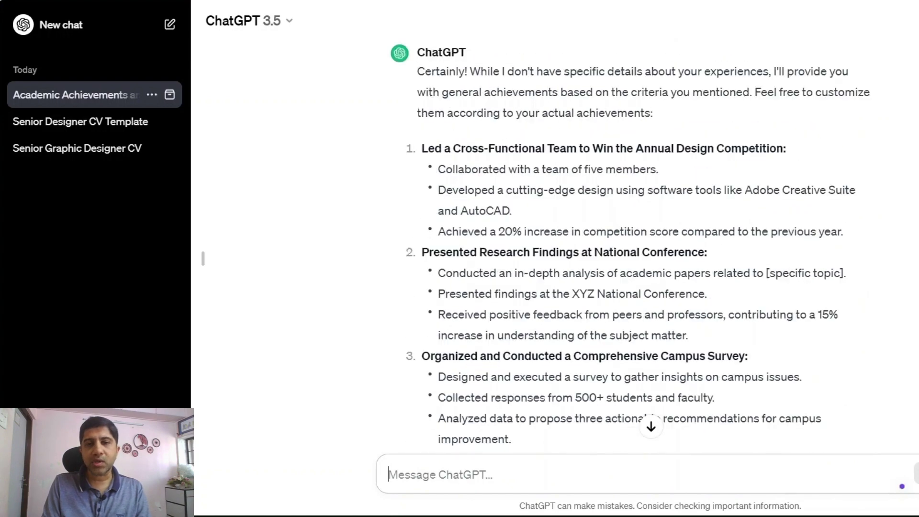
scroll(623, 240, down, 2)
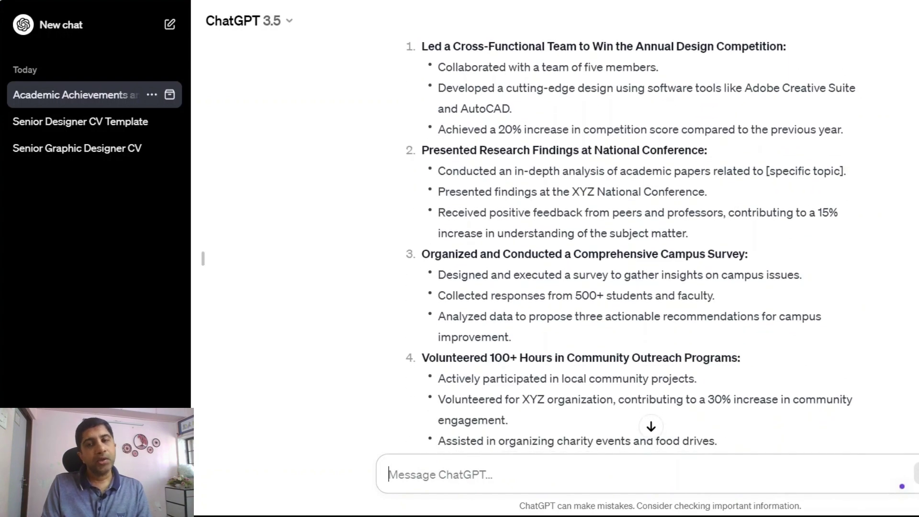
scroll(622, 239, down, 1)
scroll(623, 239, down, 1)
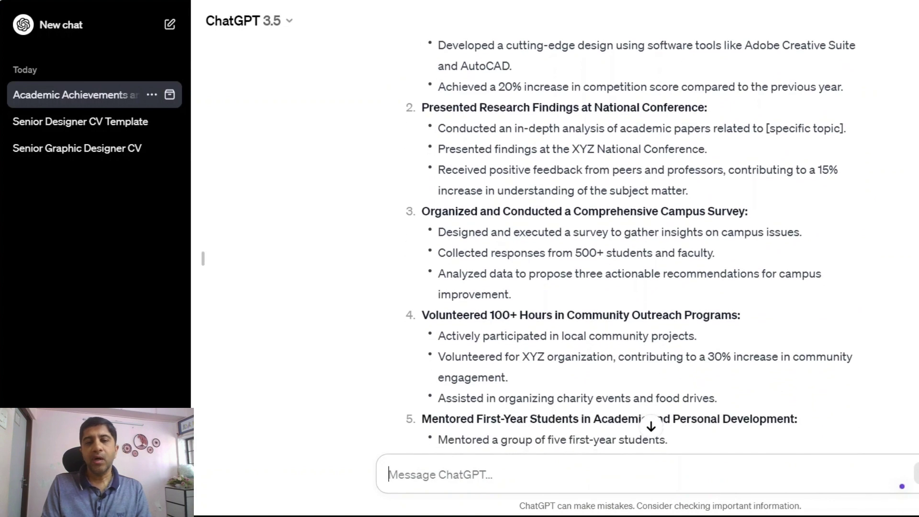
scroll(623, 240, down, 7)
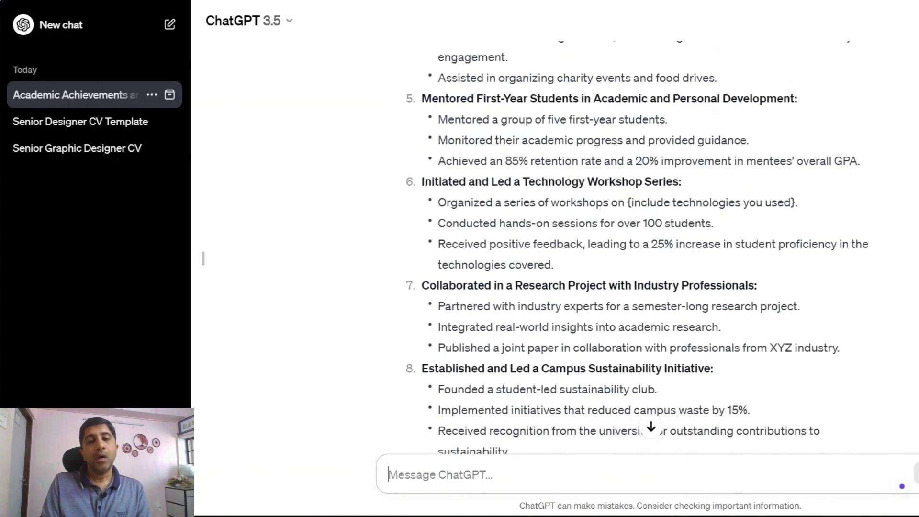
scroll(622, 240, down, 5)
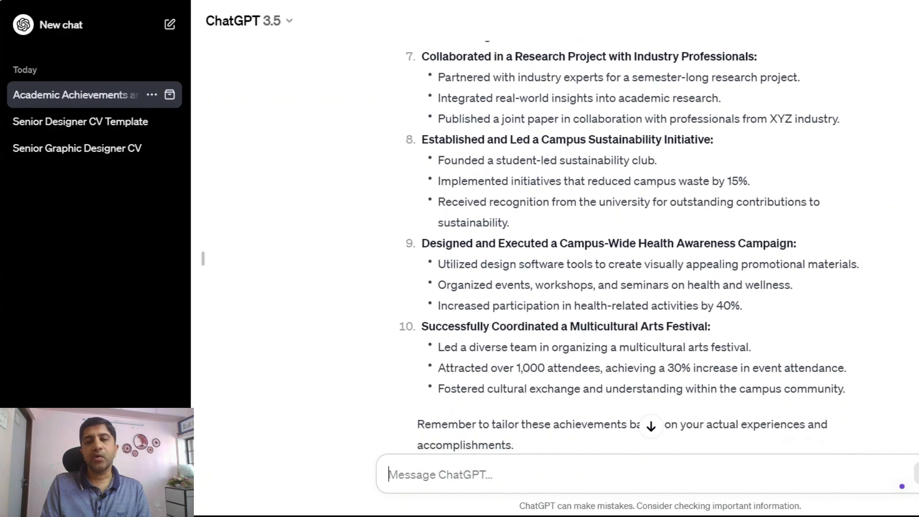
scroll(622, 240, down, 2)
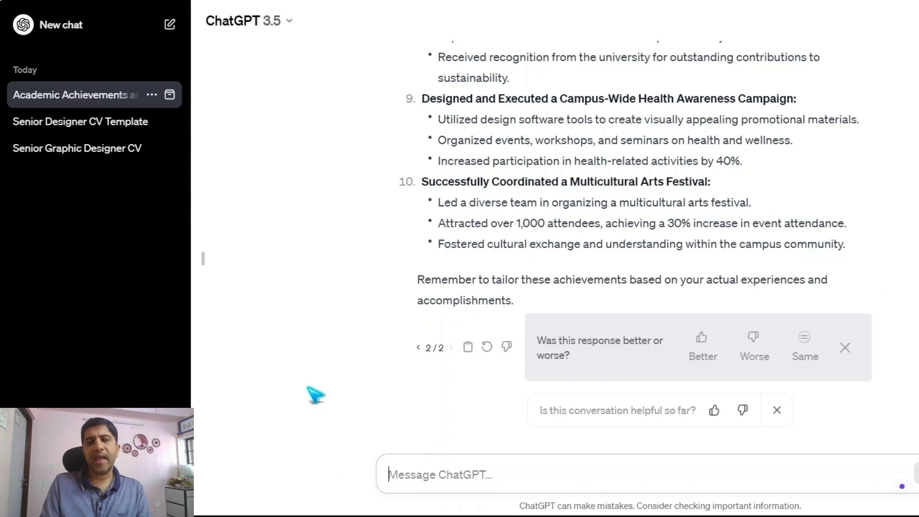
Step: Start a new chat and highlight the instruction to memorize the business development manager's role and responsibilities
text(I)
key(BackSpace)
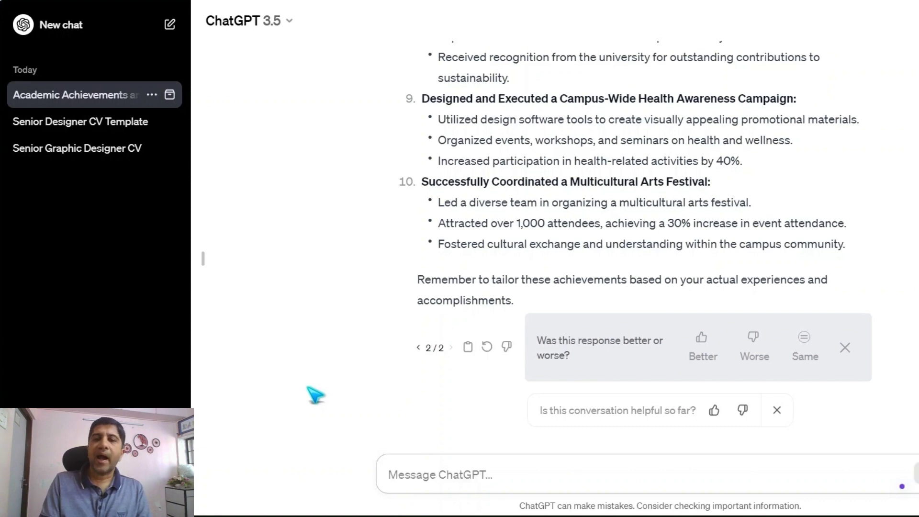
click(170, 26)
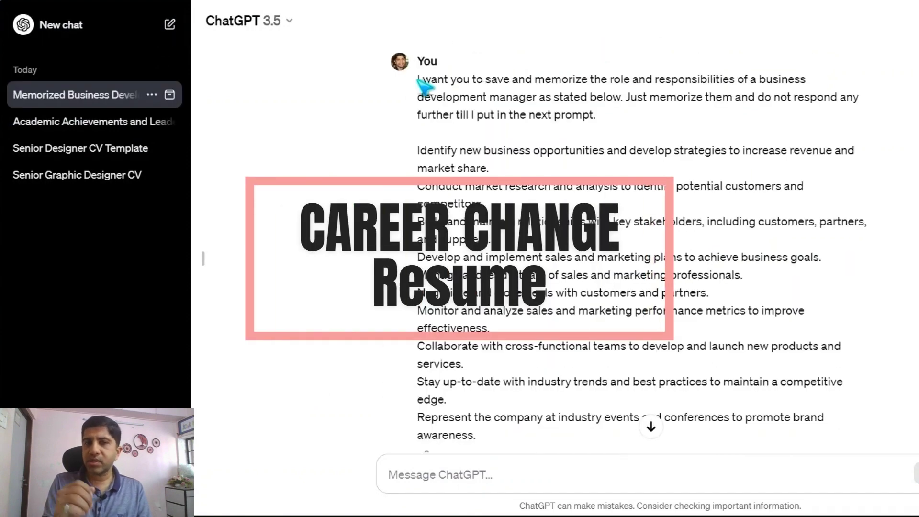
drag(418, 79, 625, 131)
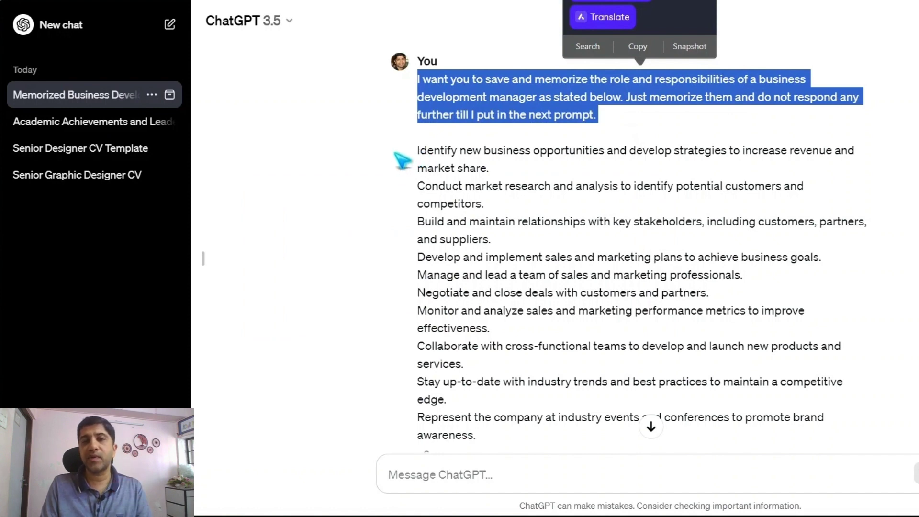
Step: Highlight the listed business development responsibilities in the prompt and switch to the job posting to view its Roles & Responsibilities
click(402, 160)
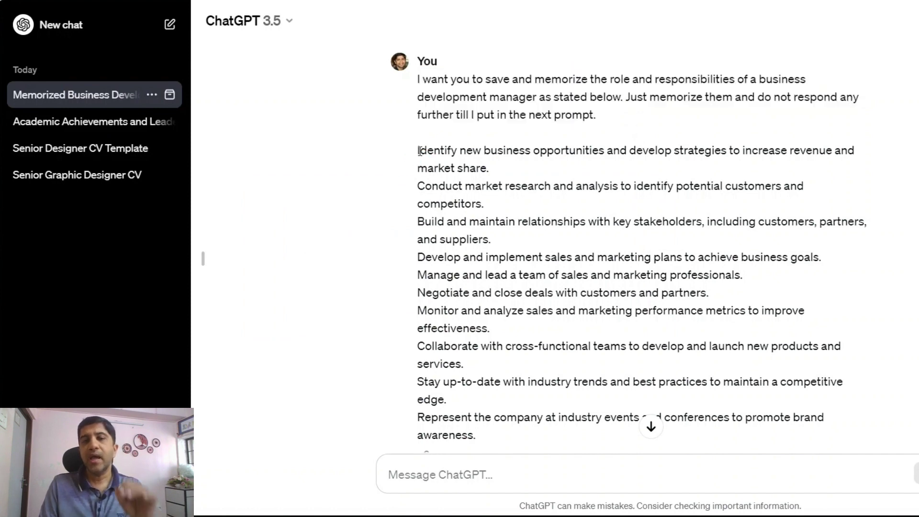
drag(419, 150, 639, 346)
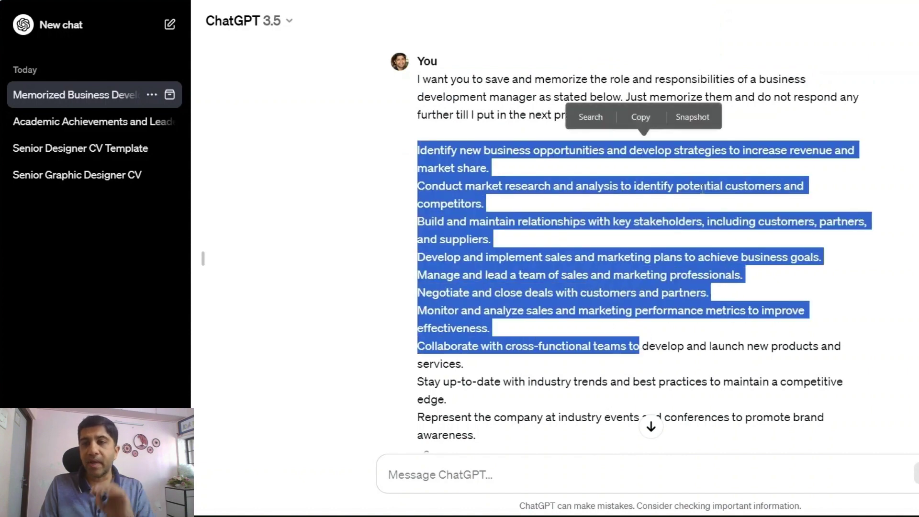
click(782, 410)
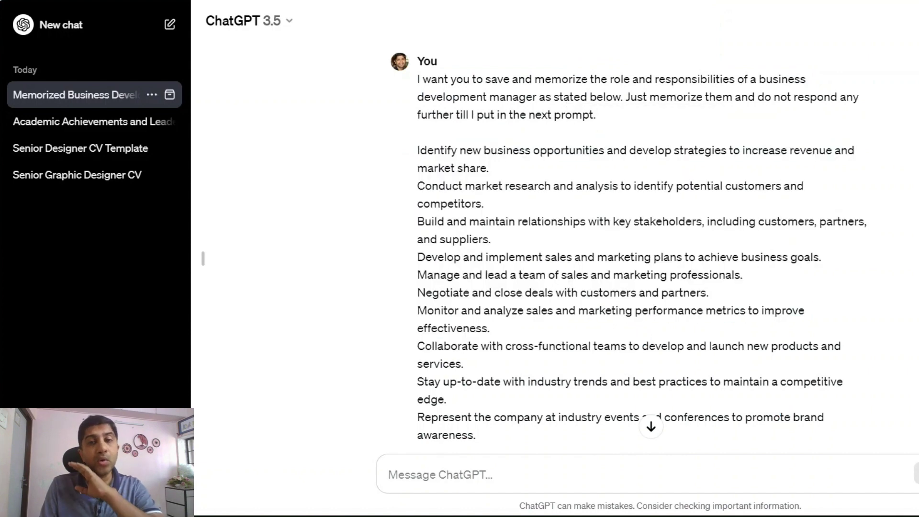
key(alt+Tab)
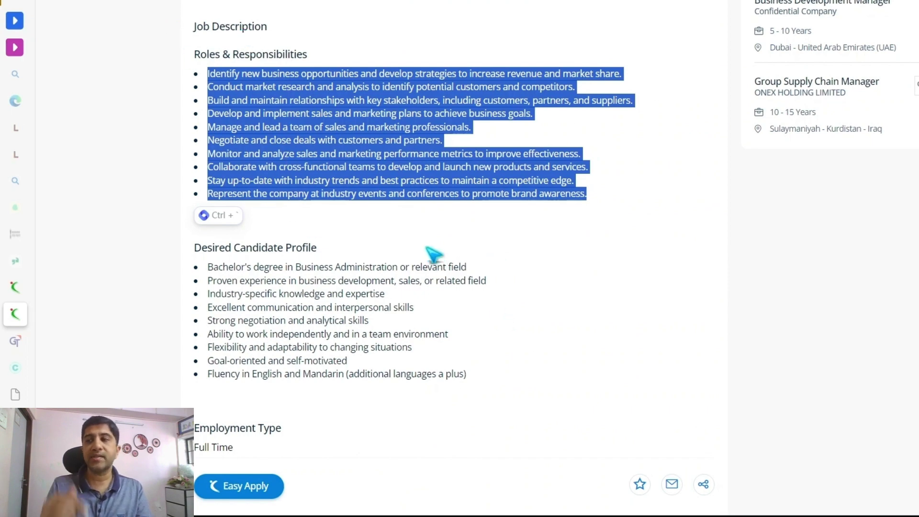
Step: Switch to the Word document with the Print Designer prompt and add the duty "- Prepare presentations for client pitches" below "Conceptualize visuals based on requirements"
mouse_move(749, 511)
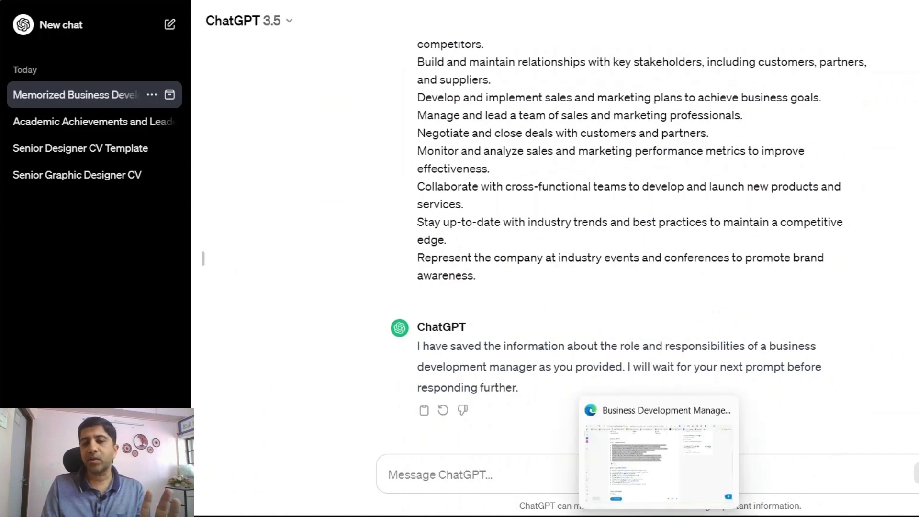
click(830, 472)
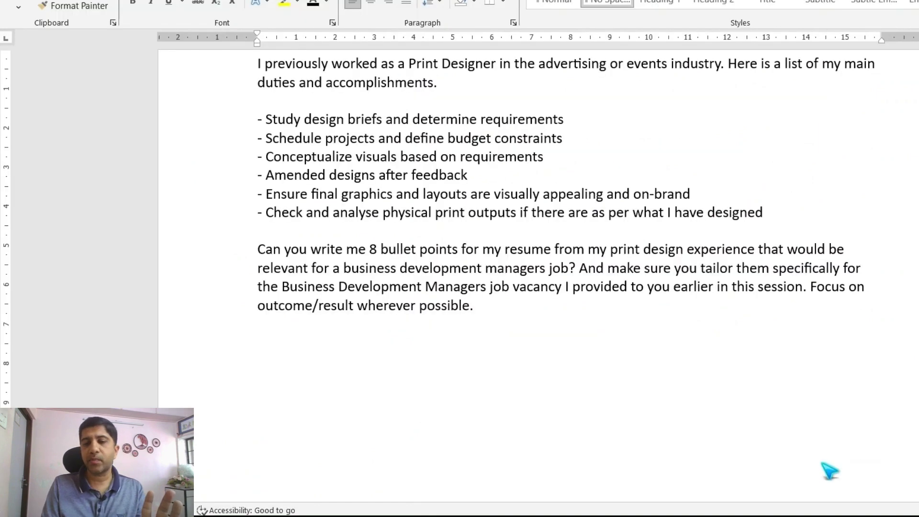
key(ctrl+a)
click(536, 314)
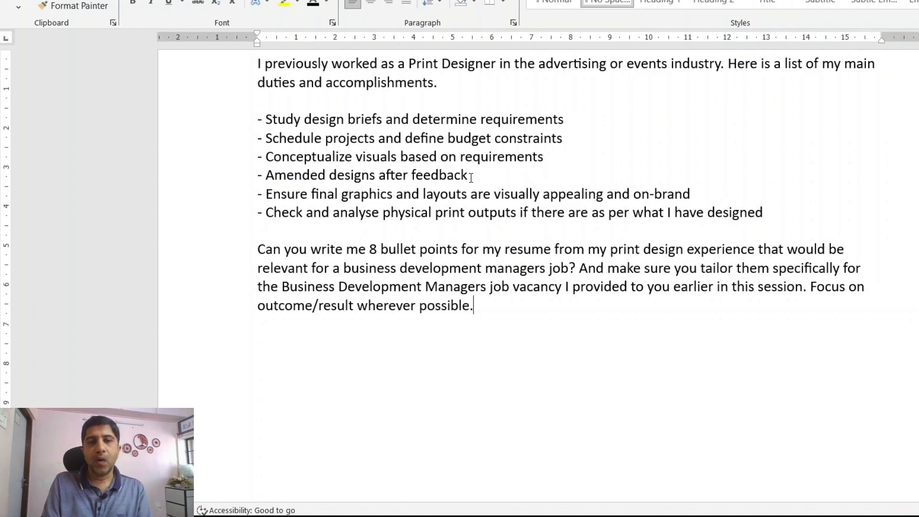
click(559, 162)
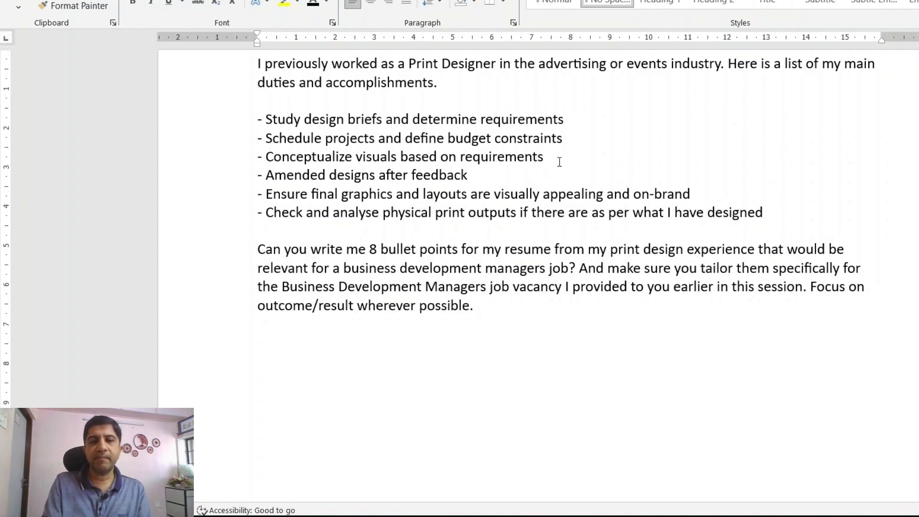
key(Return)
text(- )
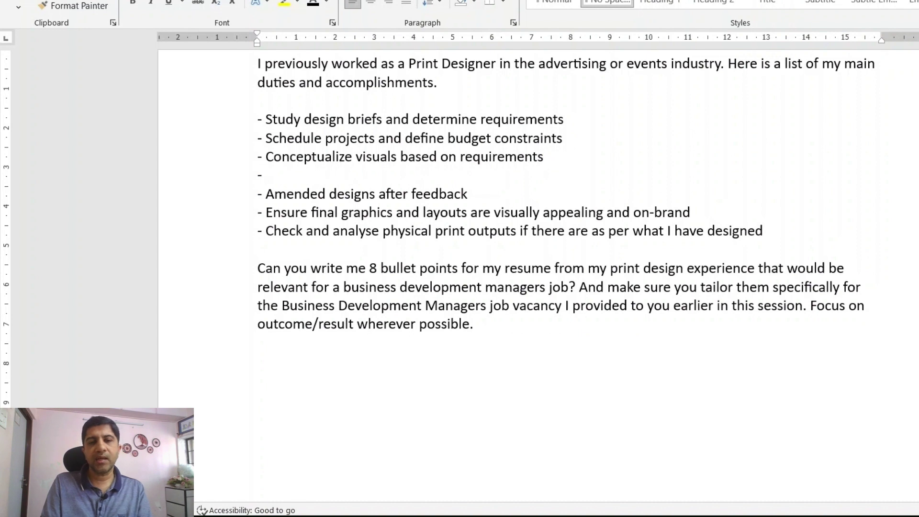
text(Prepare p)
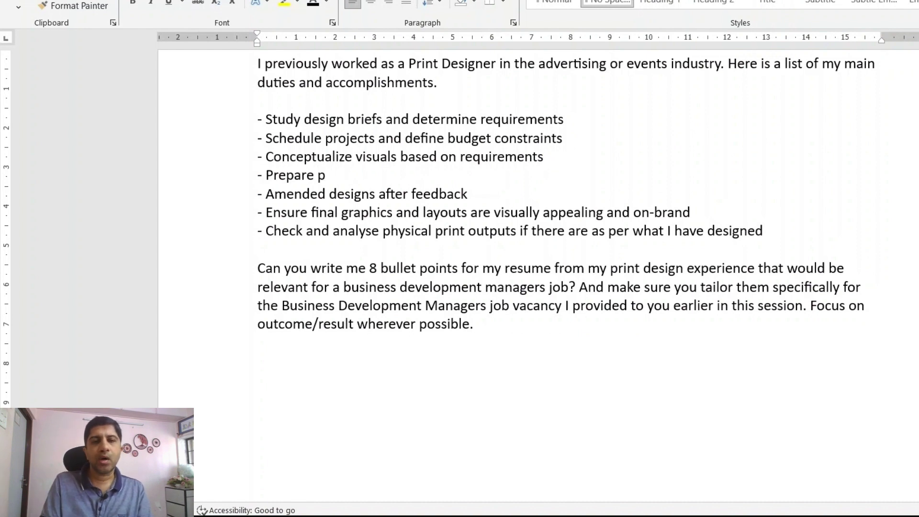
text(resentations)
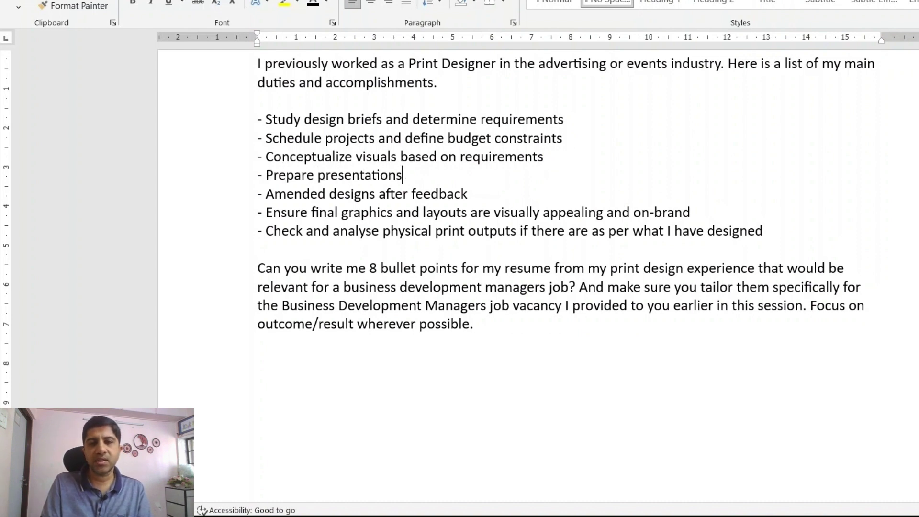
text( for client)
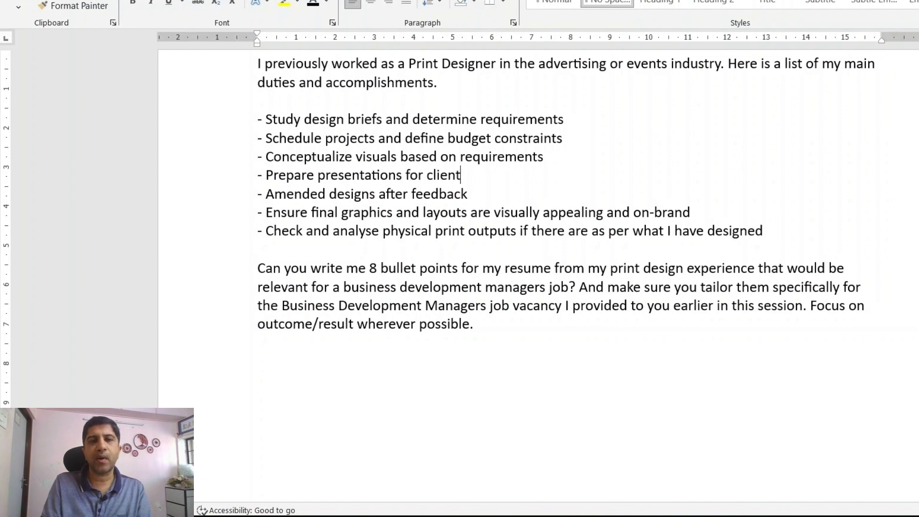
text( pitches)
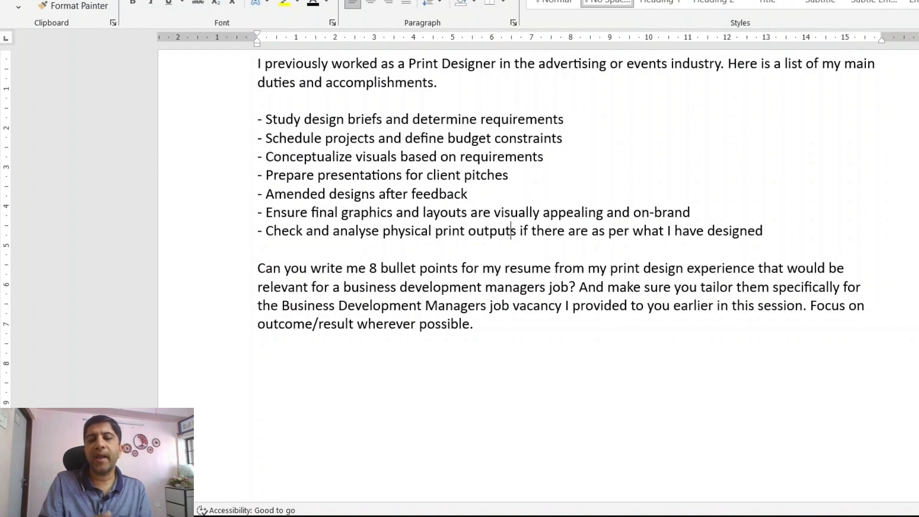
Step: Copy the entire Print Designer prompt from the Word document into the business development manager chat in ChatGPT and send it
key(Down)
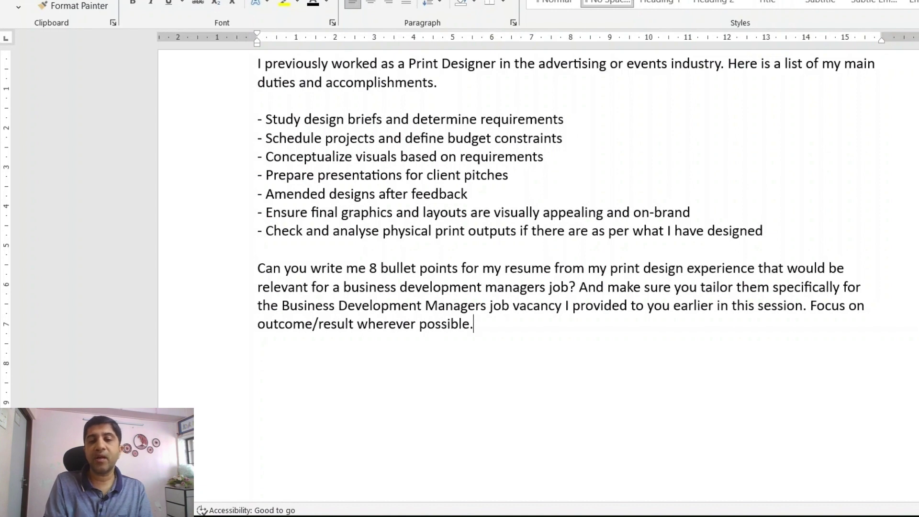
key(shift+Up)
key(shift+Up)
key(shift+Up)
key(shift+Up)
key(shift+Up)
key(shift+Up)
key(shift+Up)
key(shift+Up)
key(shift+Up)
key(shift+Up)
key(shift+Up)
key(shift+Up)
key(shift+Up)
key(shift+Up)
key(shift+Up)
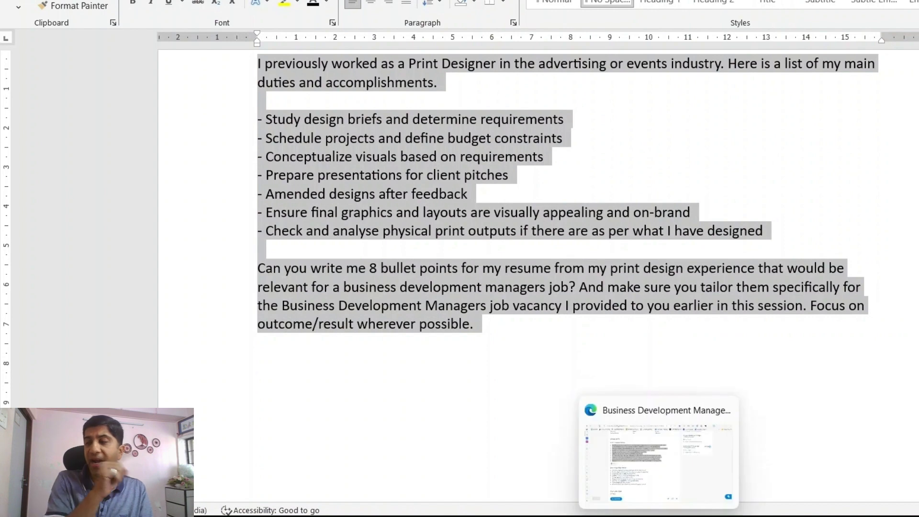
click(654, 516)
click(653, 476)
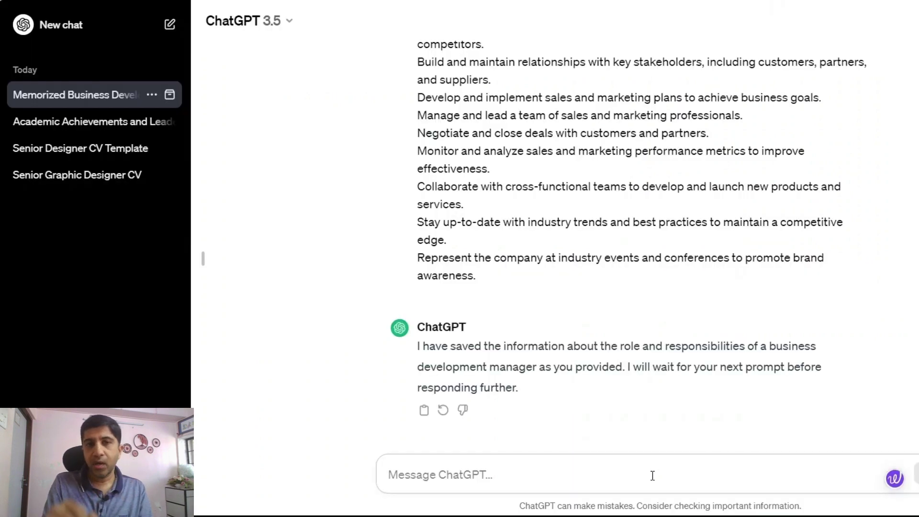
key(ctrl+v)
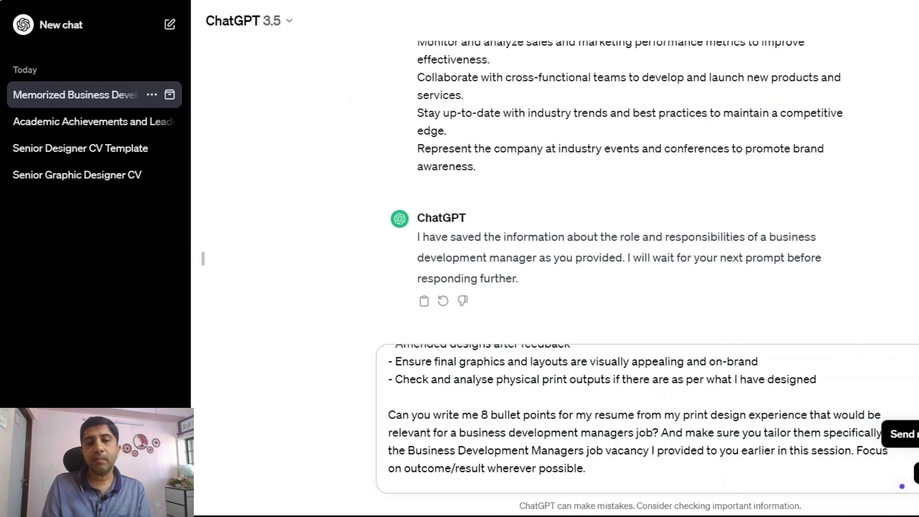
click(916, 473)
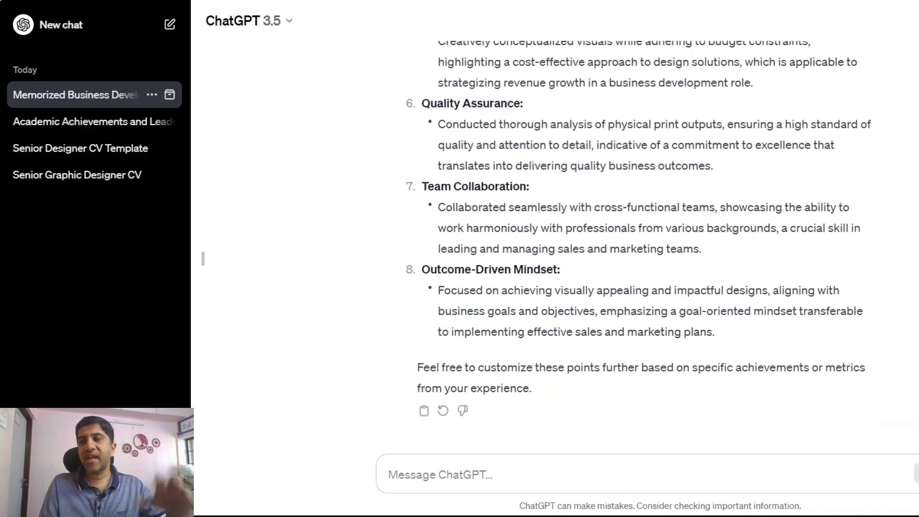
Step: Review the generated 8 resume bullet points from Strategic Project Management to Outcome-Driven Mindset
scroll(642, 240, up, 12)
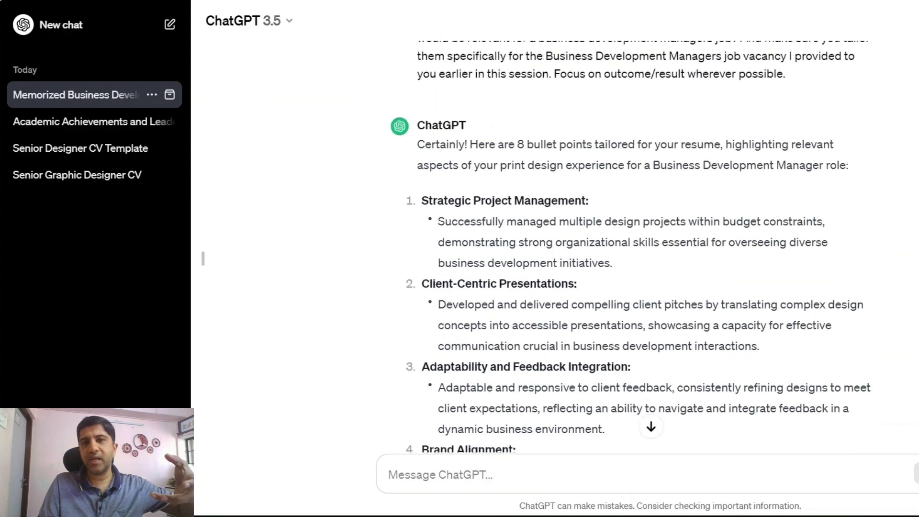
scroll(638, 230, down, 3)
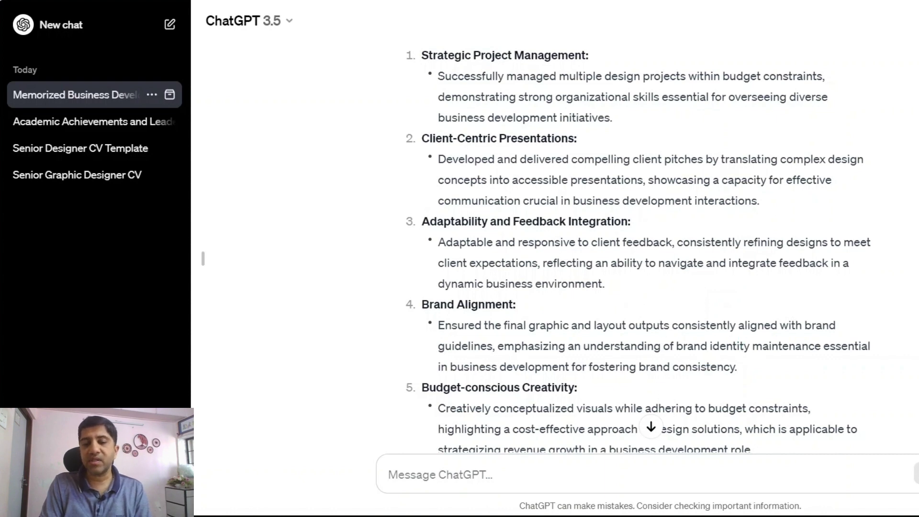
scroll(425, 412, down, 8)
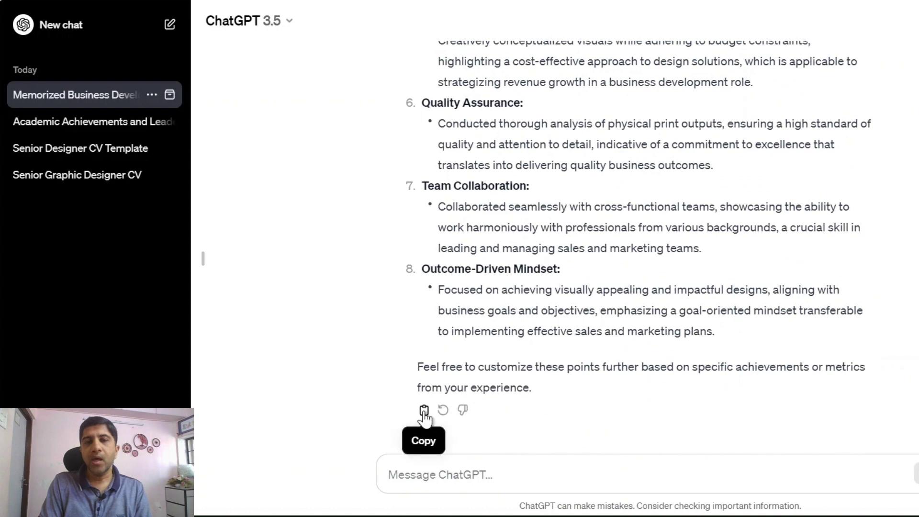
Step: Regenerate the response and review the new version of the 8 resume bullet points
click(443, 410)
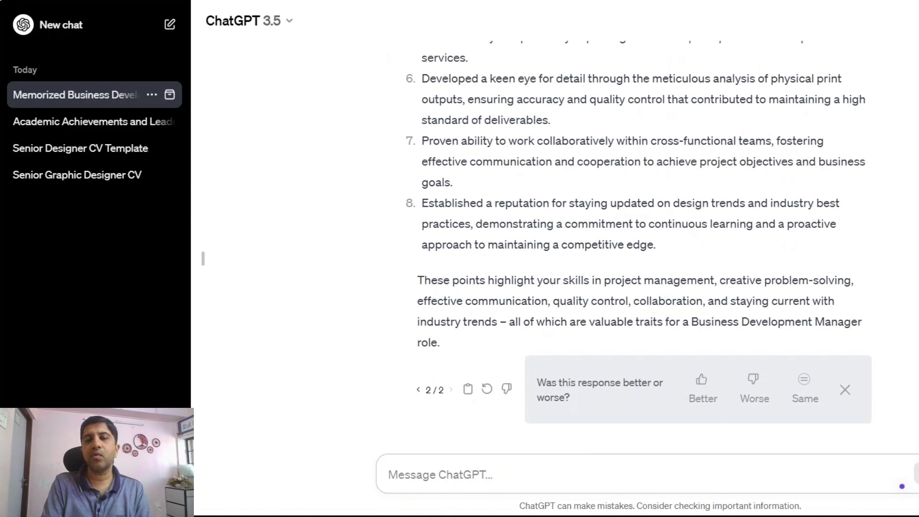
scroll(631, 247, up, 8)
scroll(631, 247, down, 1)
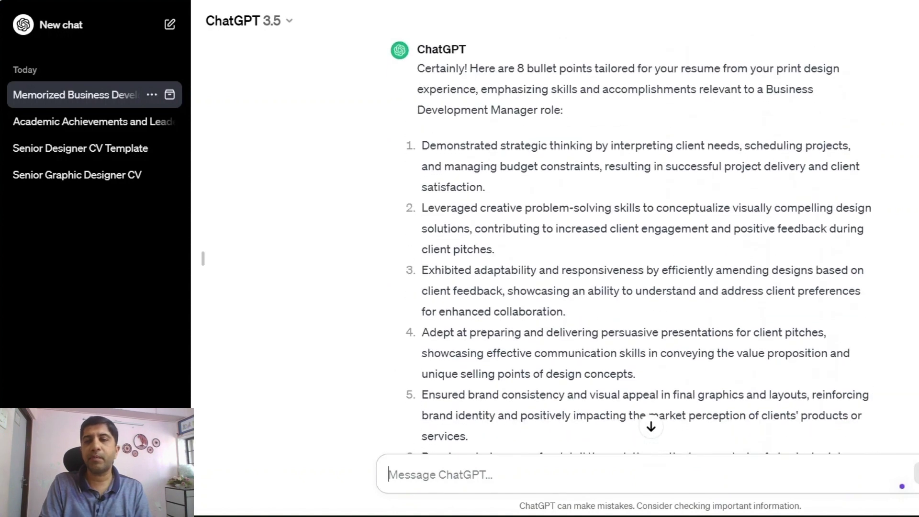
scroll(631, 247, down, 2)
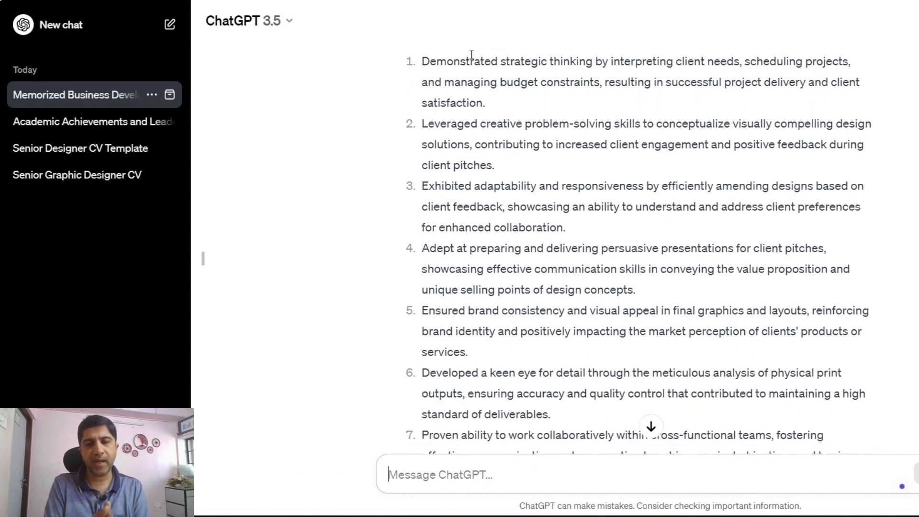
Step: Highlight the key skill phrases in points 1 to 5, from strategic thinking to brand consistency, and read the remaining points through 8
drag(423, 62, 603, 64)
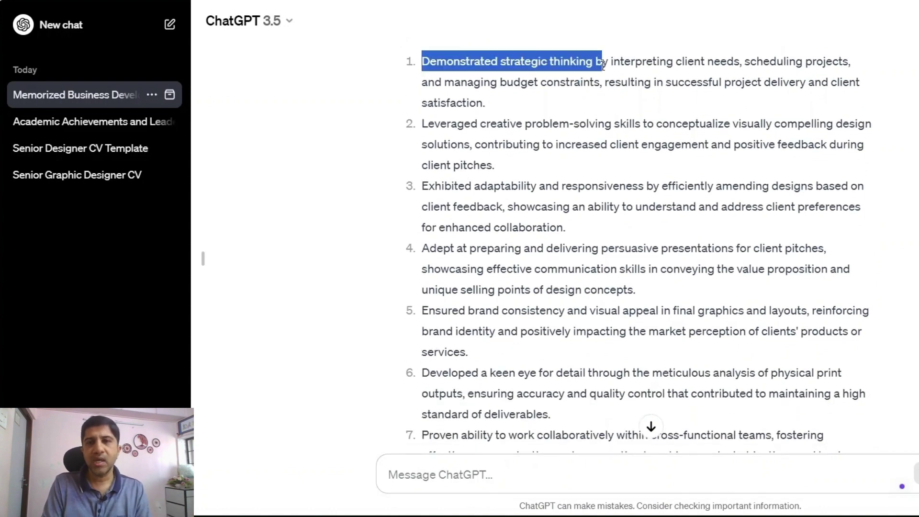
click(637, 155)
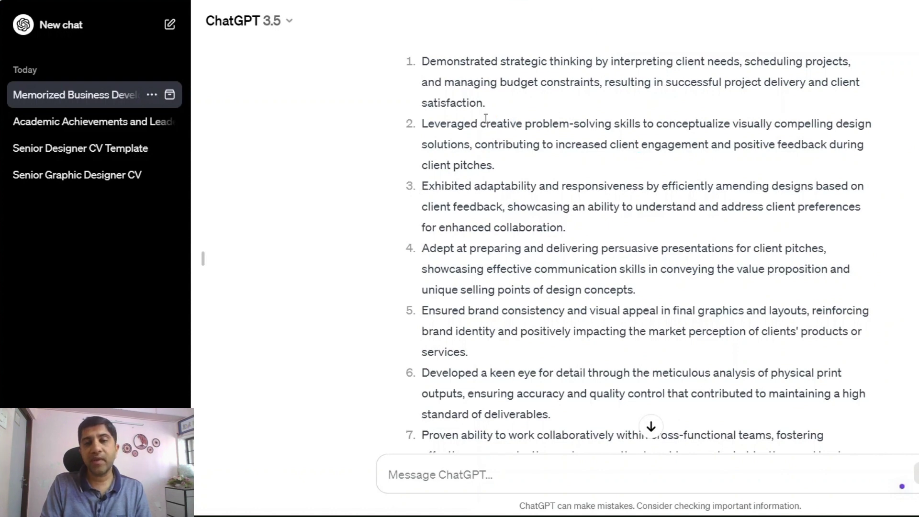
drag(479, 123, 641, 132)
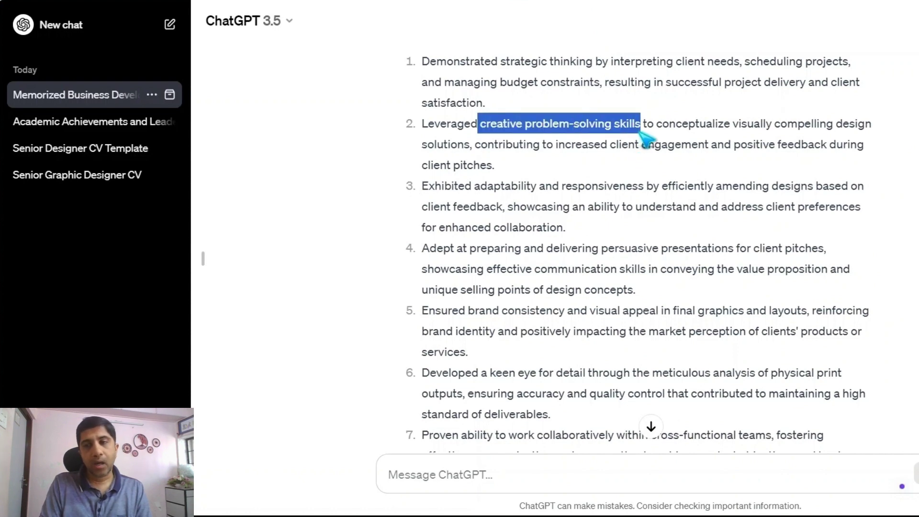
drag(421, 187, 644, 188)
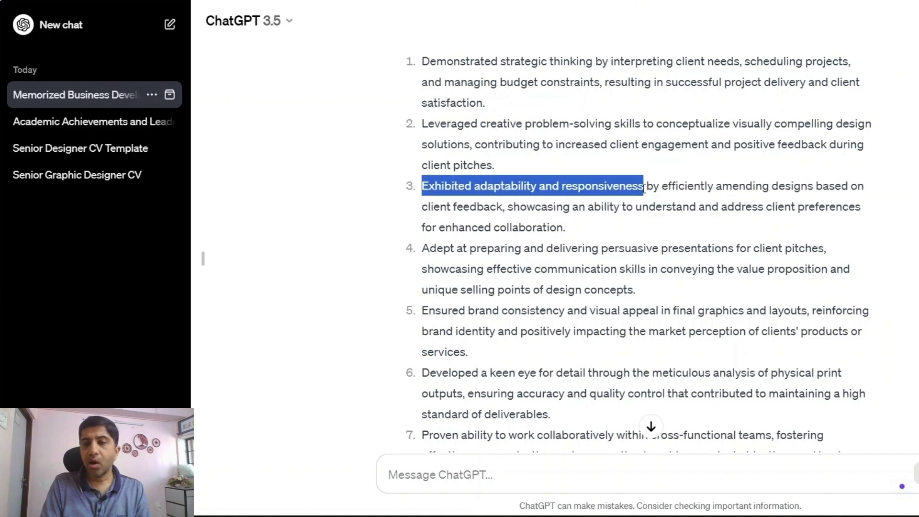
click(619, 272)
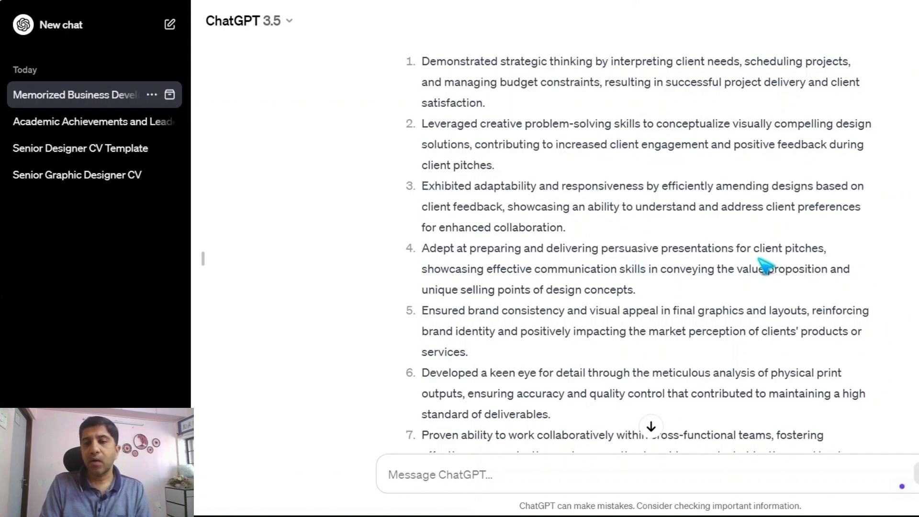
drag(468, 249, 827, 247)
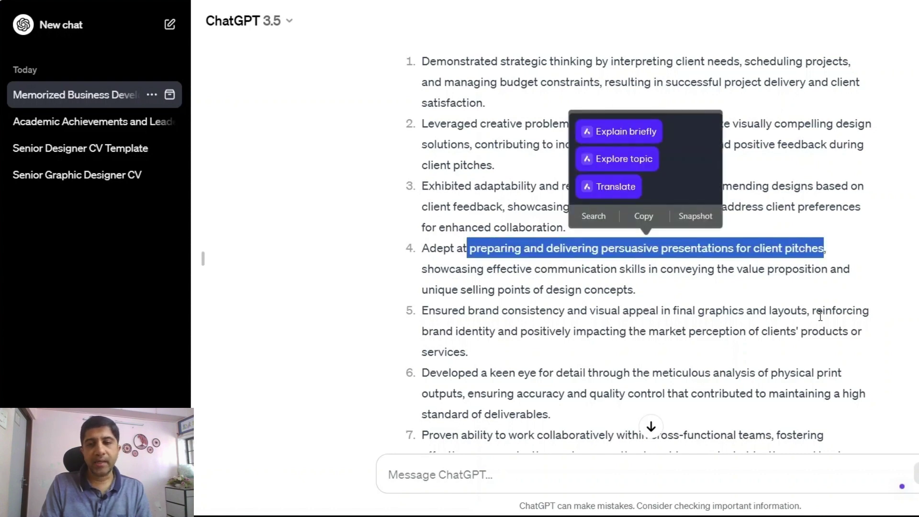
click(821, 316)
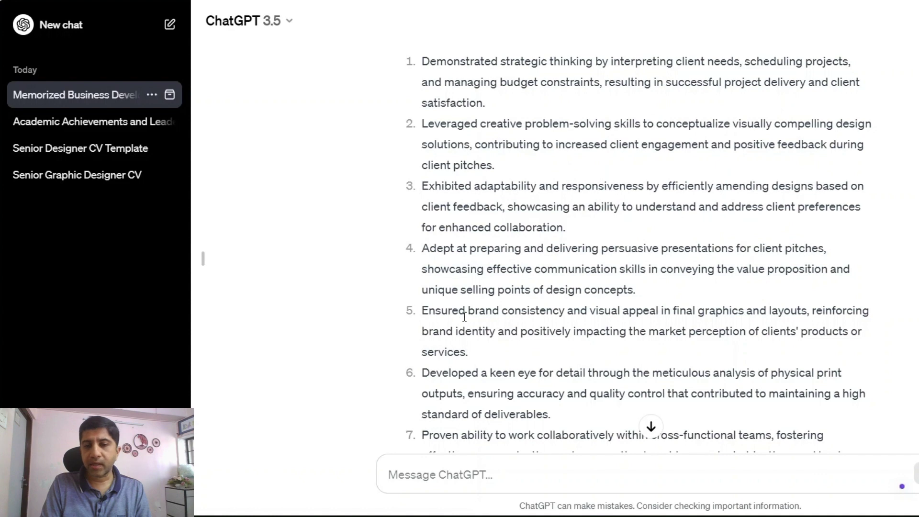
drag(473, 309, 574, 313)
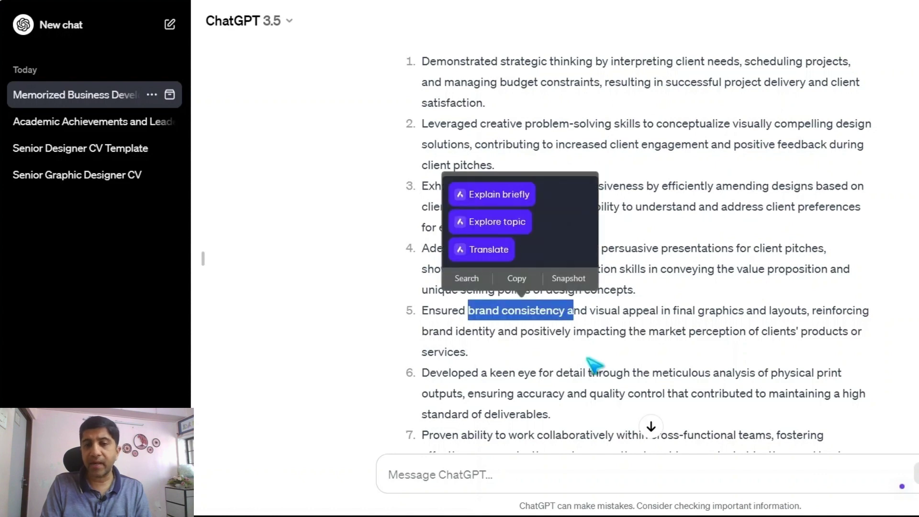
click(589, 360)
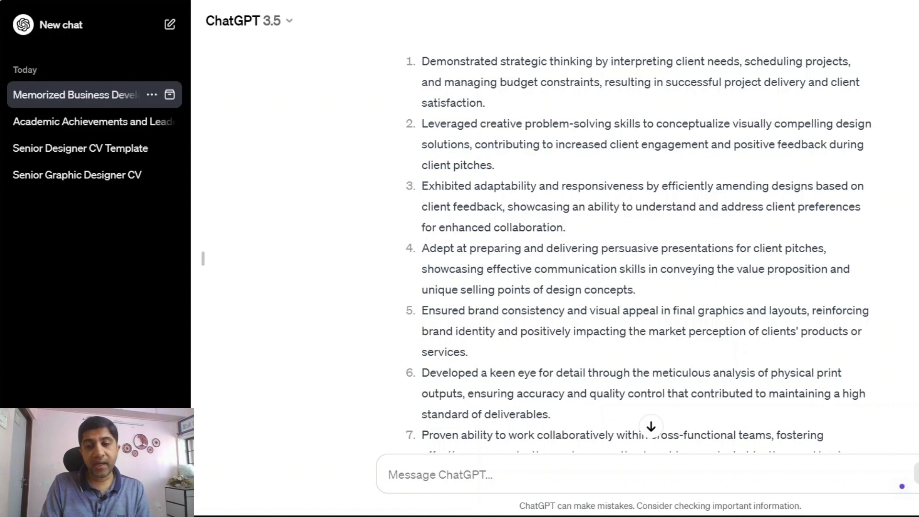
scroll(639, 252, down, 5)
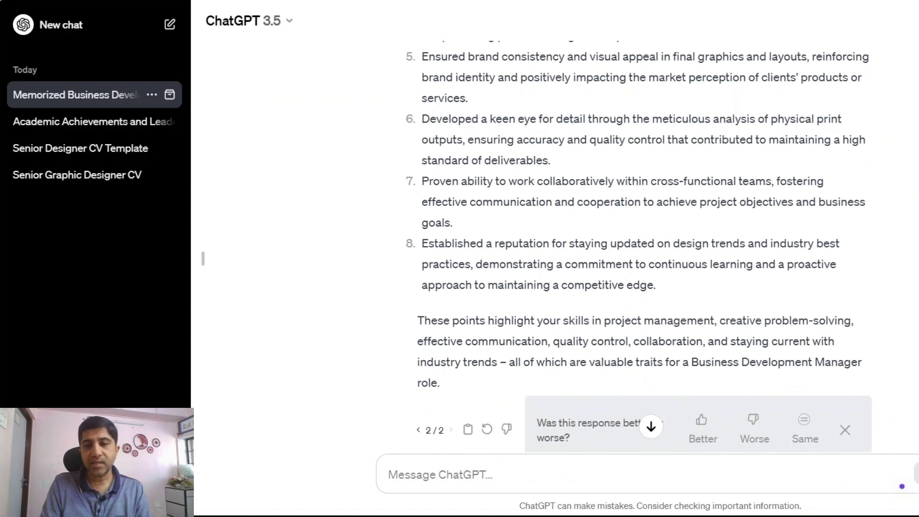
scroll(639, 244, down, 1)
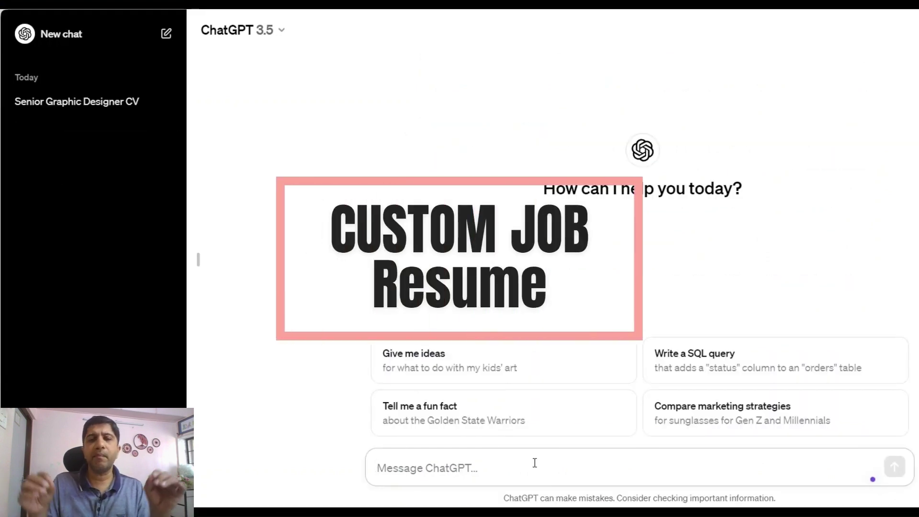
Step: Request a CV template for a Senior Graphic Designers job at LBS Brands, citing 20 years in Print Design and newly acquired AI-assisted output work
text(I want to apply for a Senior Graphic Designers job at LBS Brands, which is one of Dubai's number 1 company and product branding agency. I have 20 years of relevant experience in Print Design and newly acquired job in generating AI assisted outputs. Give me an appropriate template for my CV.)
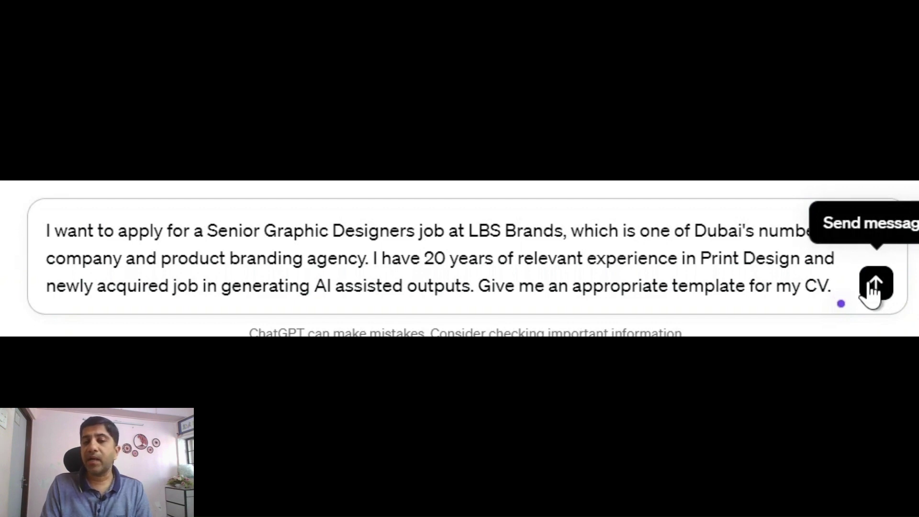
click(874, 287)
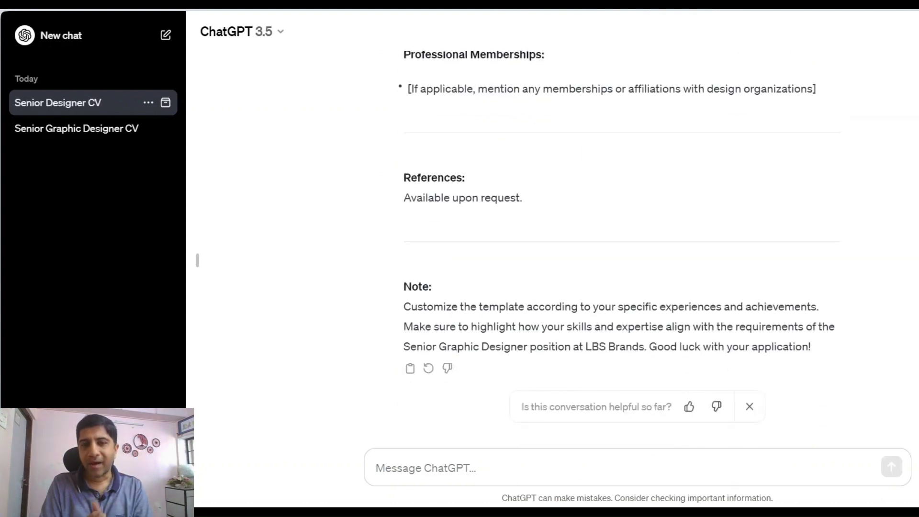
Step: Review the generated CV template from the contact placeholders and Objective through Professional Experience, Education and Skills to the closing Note
scroll(622, 249, up, 20)
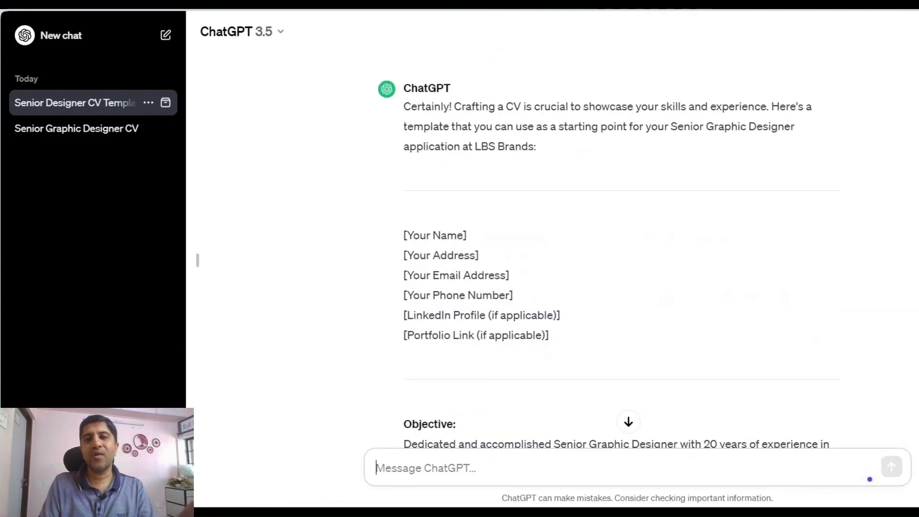
scroll(622, 249, down, 4)
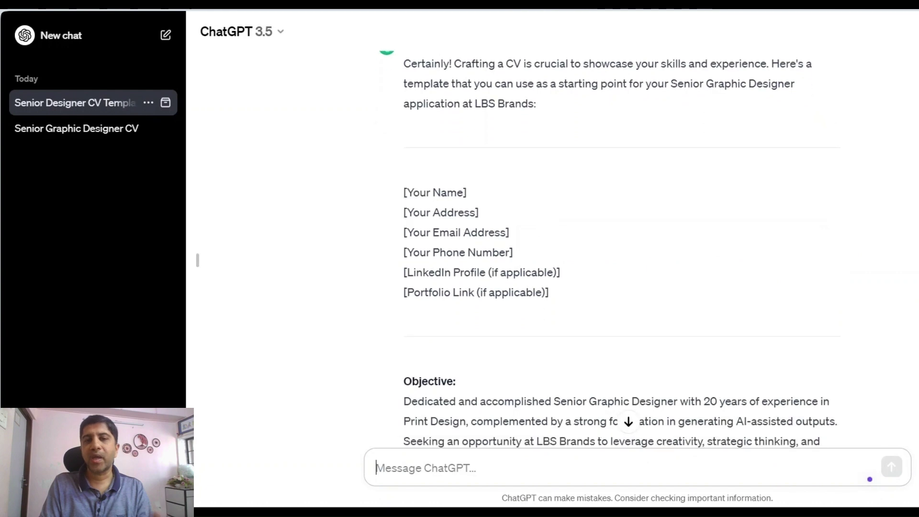
scroll(622, 249, down, 3)
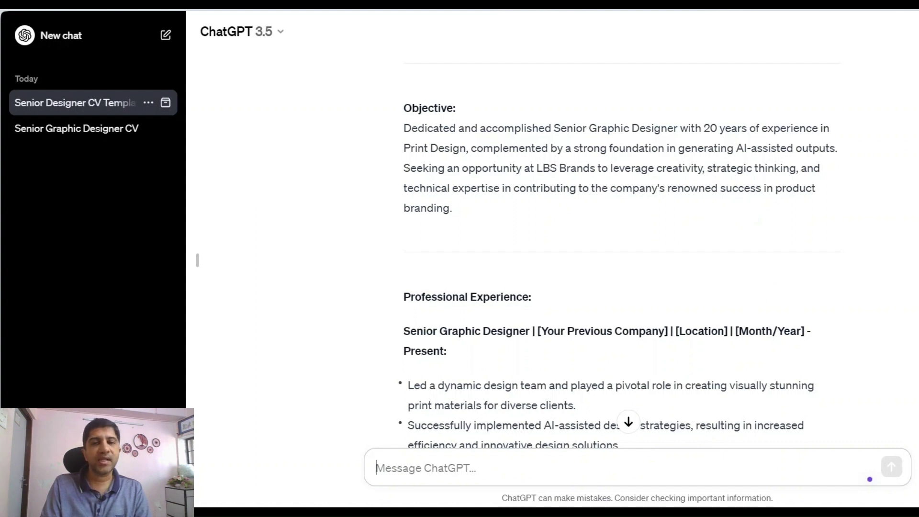
scroll(622, 268, down, 3)
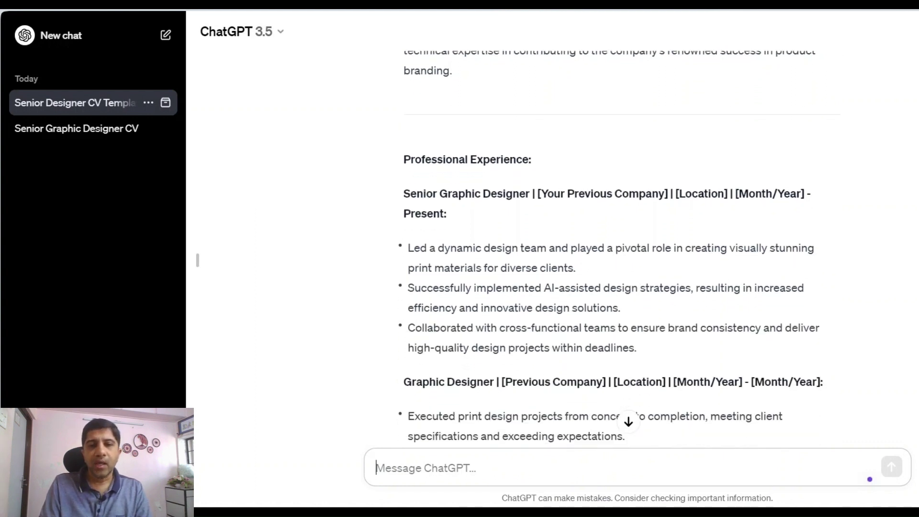
scroll(622, 268, down, 2)
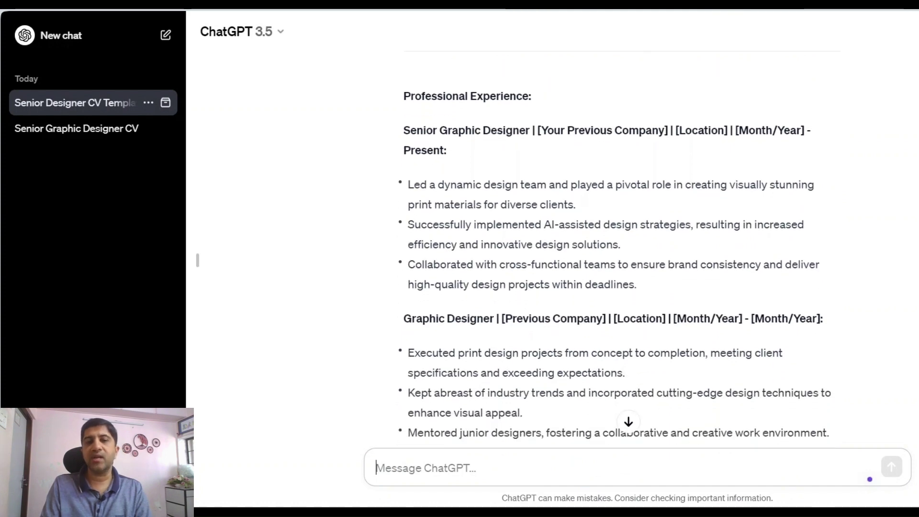
scroll(622, 268, down, 3)
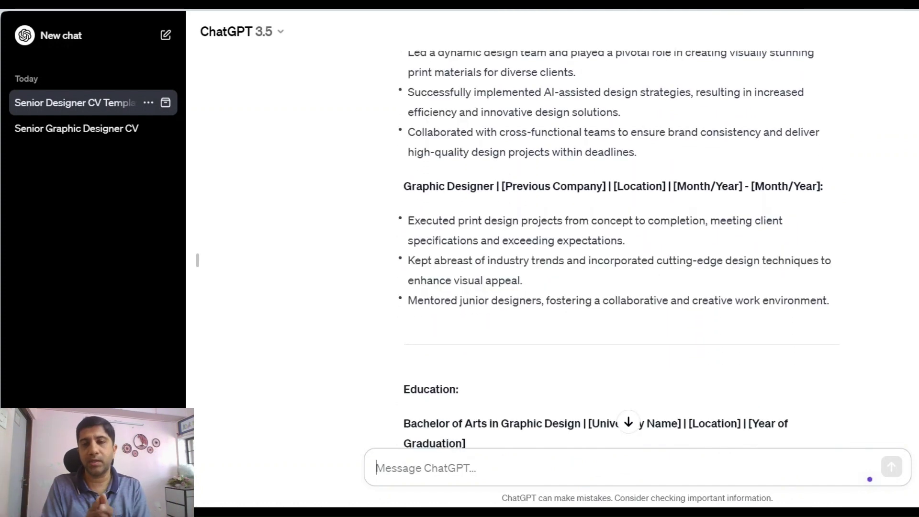
scroll(622, 268, down, 3)
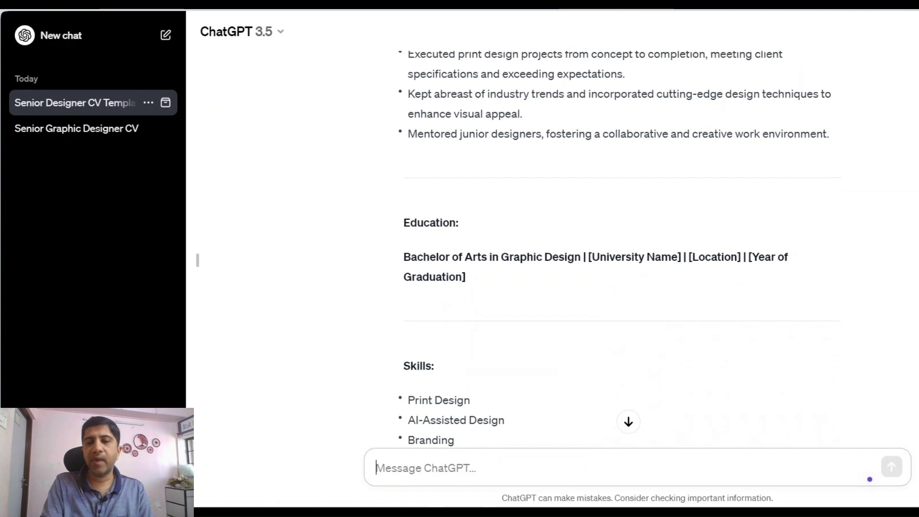
scroll(622, 269, down, 3)
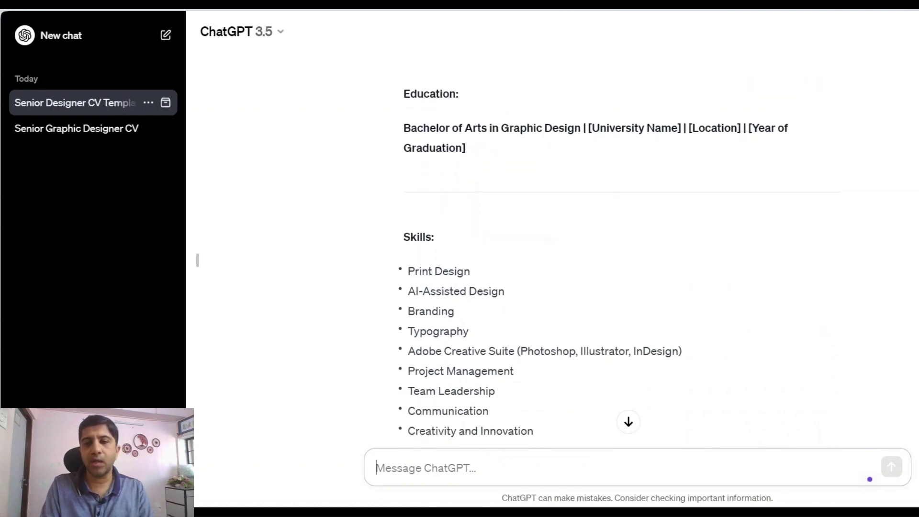
scroll(622, 268, down, 3)
scroll(622, 268, down, 10)
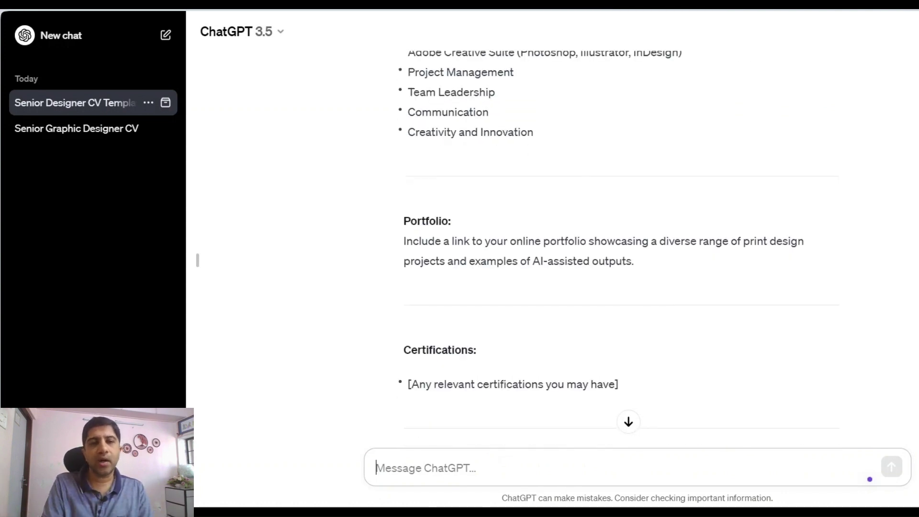
scroll(622, 268, down, 2)
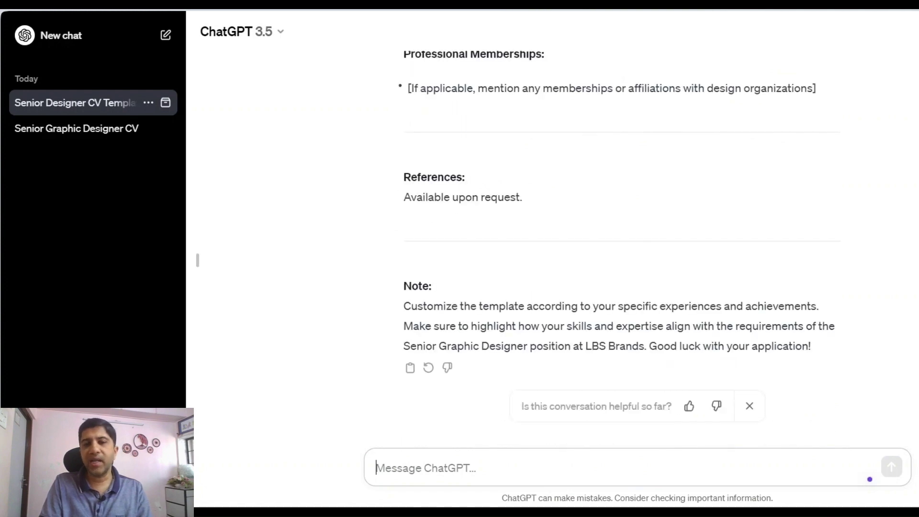
Step: Paste the template personalization prompt with education, work experience and skills, and delete the box symbols before the three education entries
key(ctrl+v)
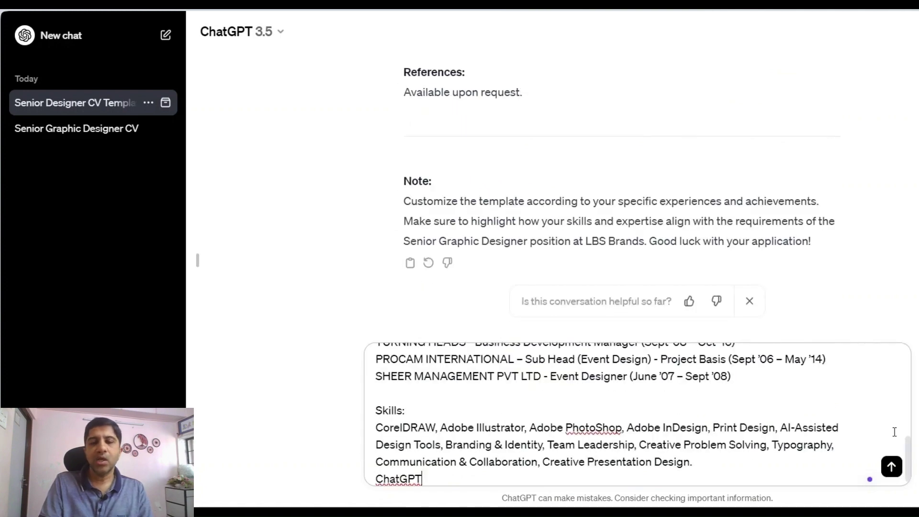
drag(909, 451, 909, 349)
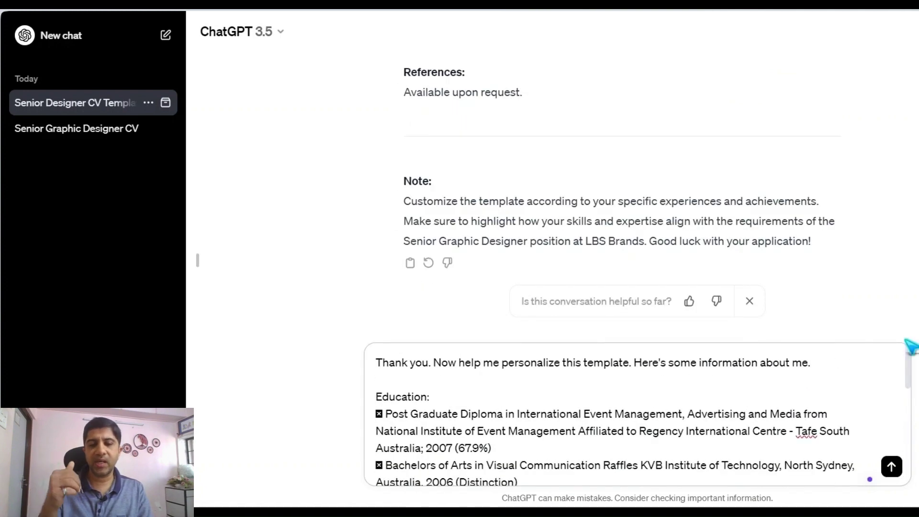
click(382, 415)
drag(383, 414, 366, 421)
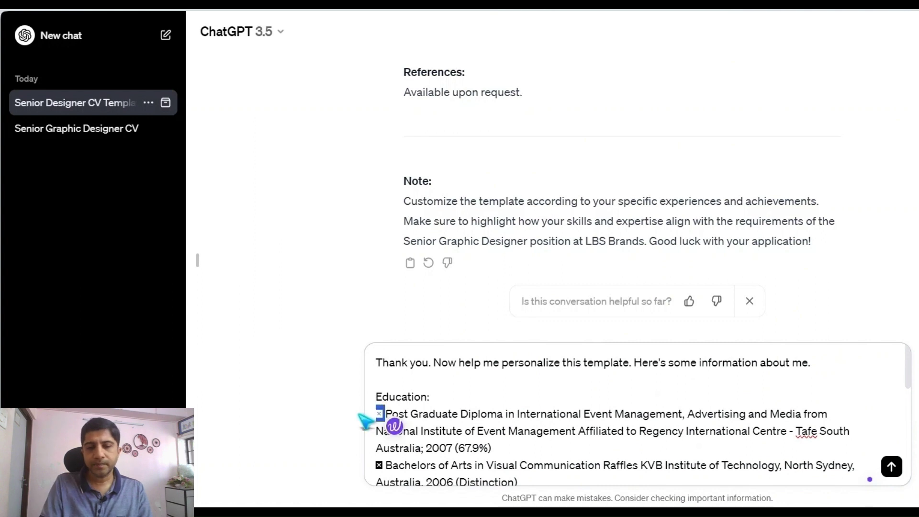
key(BackSpace)
key(Down)
key(Down)
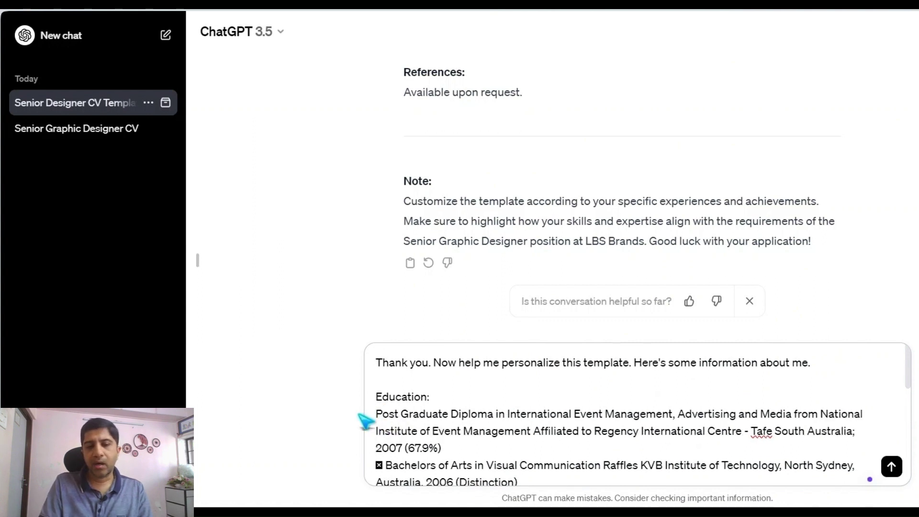
key(shift+Right)
key(BackSpace)
key(Down)
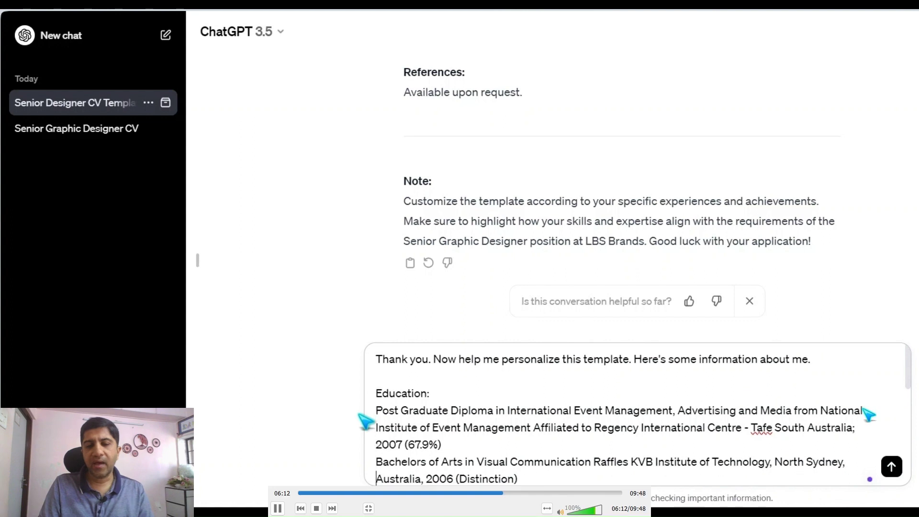
key(Down)
key(shift+Right)
key(BackSpace)
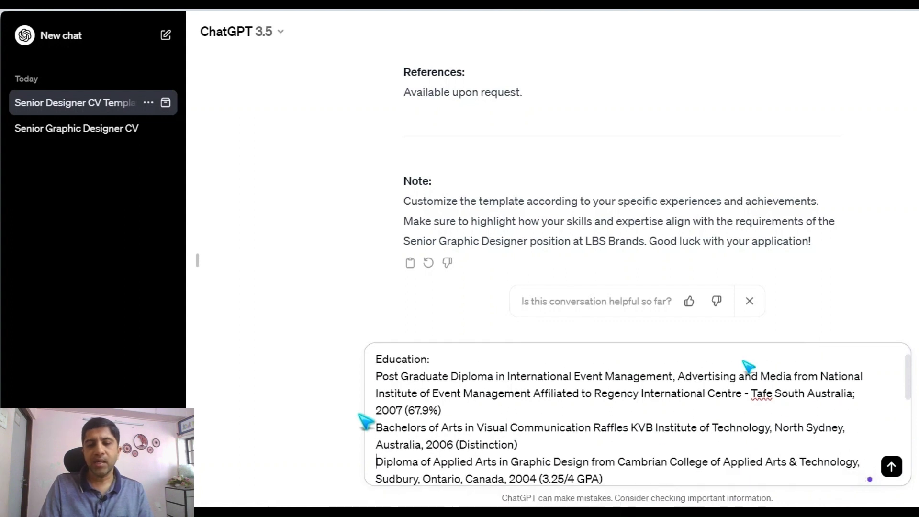
Step: Add a dash and a space before each of the three education entries in the prompt
key(Up)
key(Up)
key(Up)
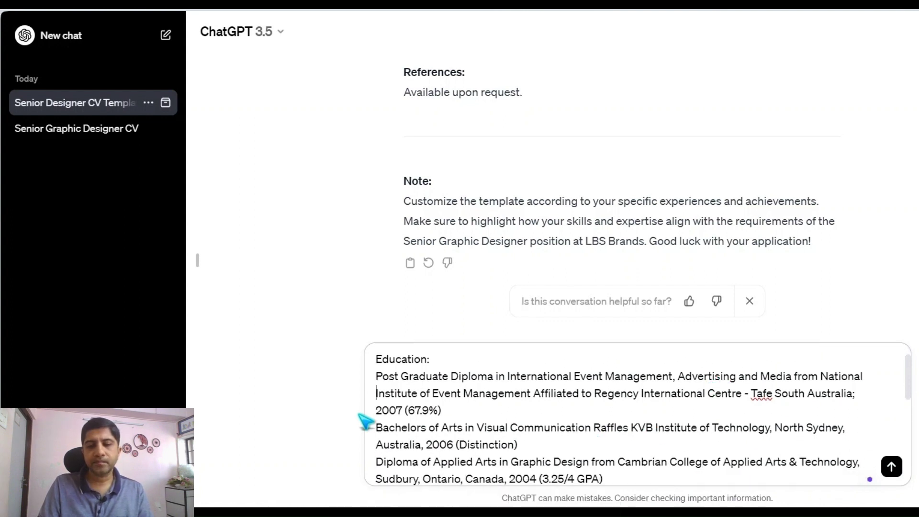
text(-)
key(Down)
key(Down)
key(Down)
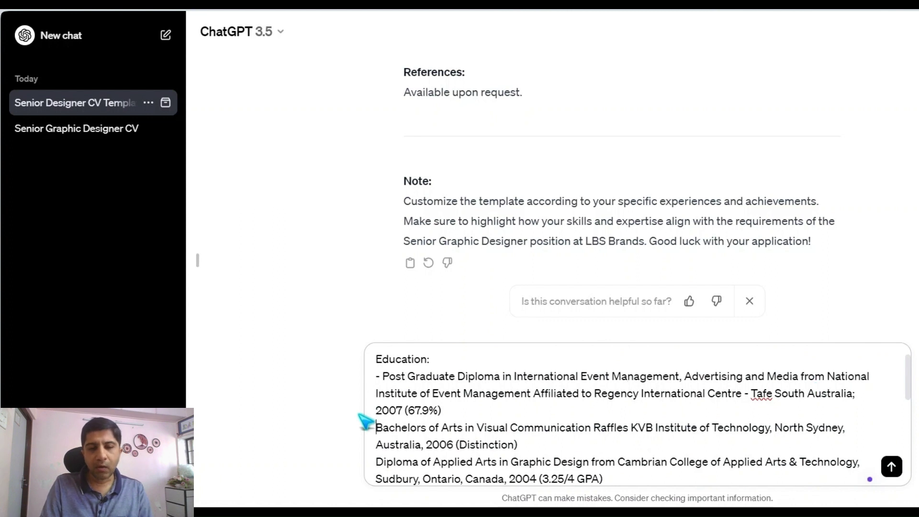
text(-)
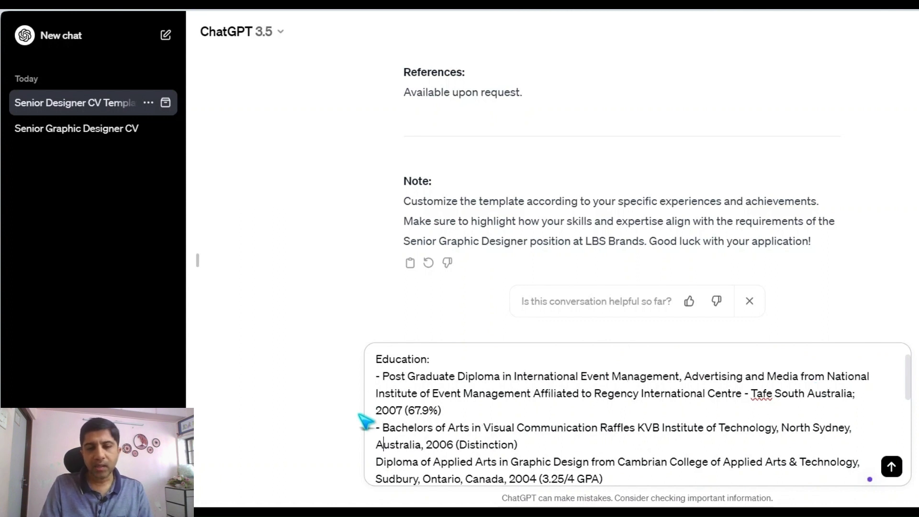
key(Down)
key(Home)
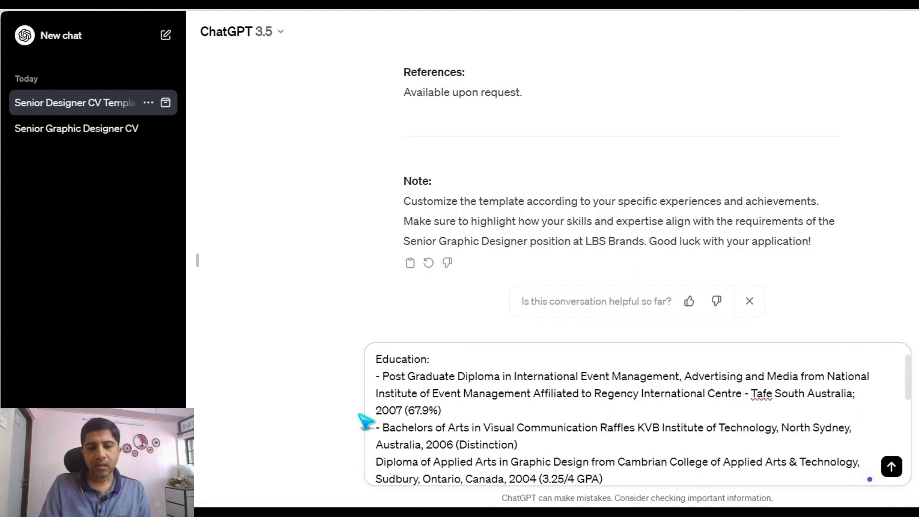
text(-)
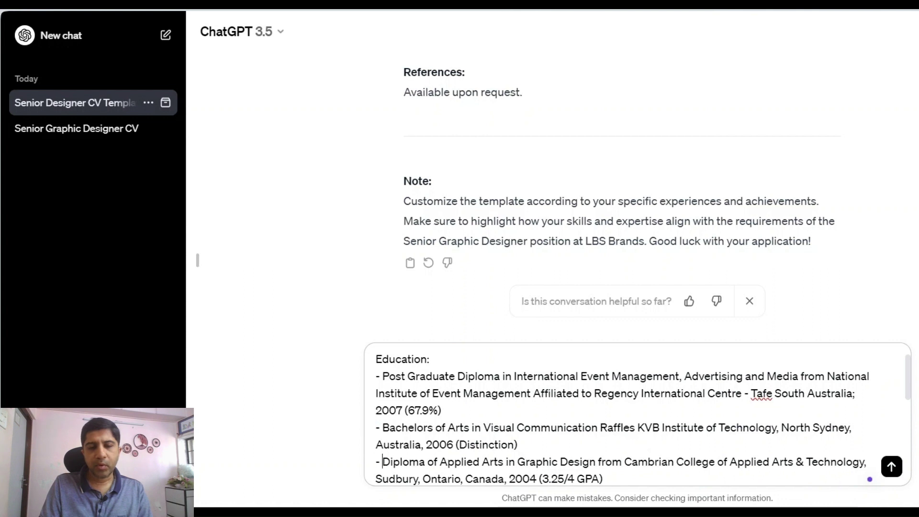
Step: Add a dash and a space before each of the six Work Experience entries, from TAPIAS to SHEER MANAGEMENT PVT LTD
scroll(910, 377, down, 3)
scroll(910, 377, down, 5)
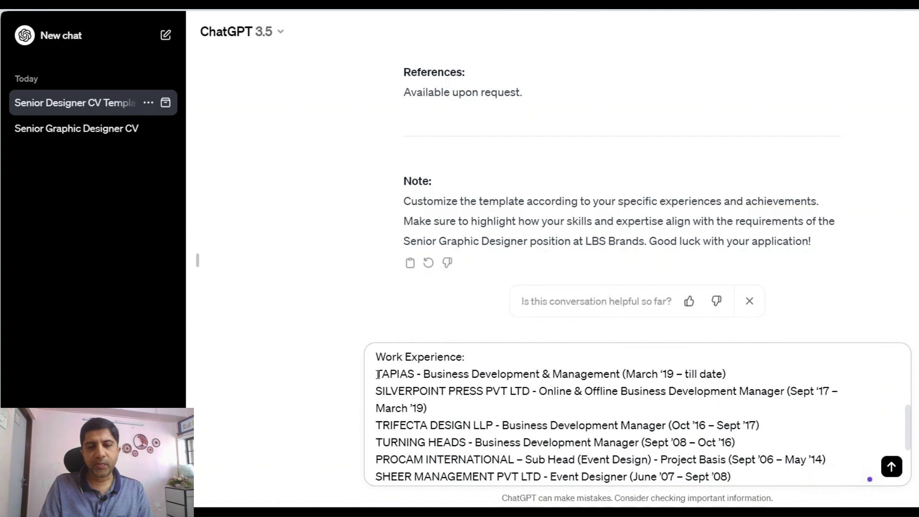
click(378, 374)
text(- )
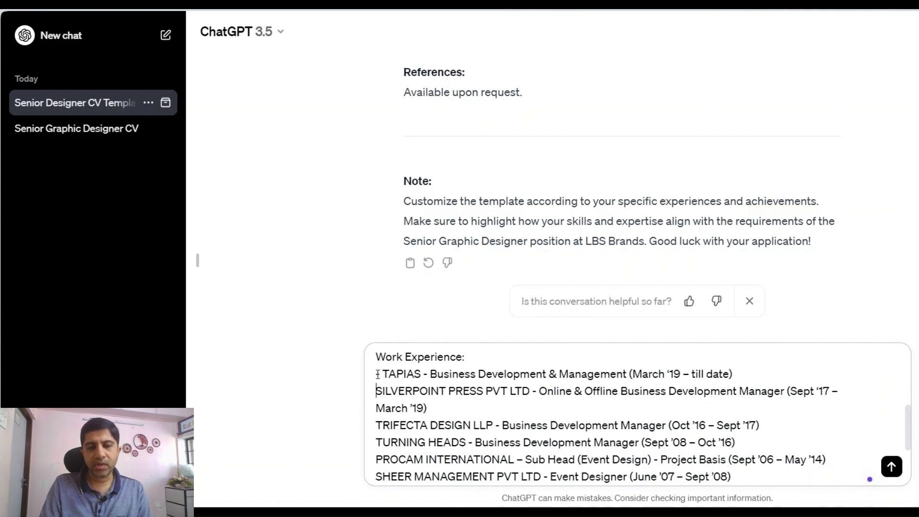
text(-)
key(Down)
text(-)
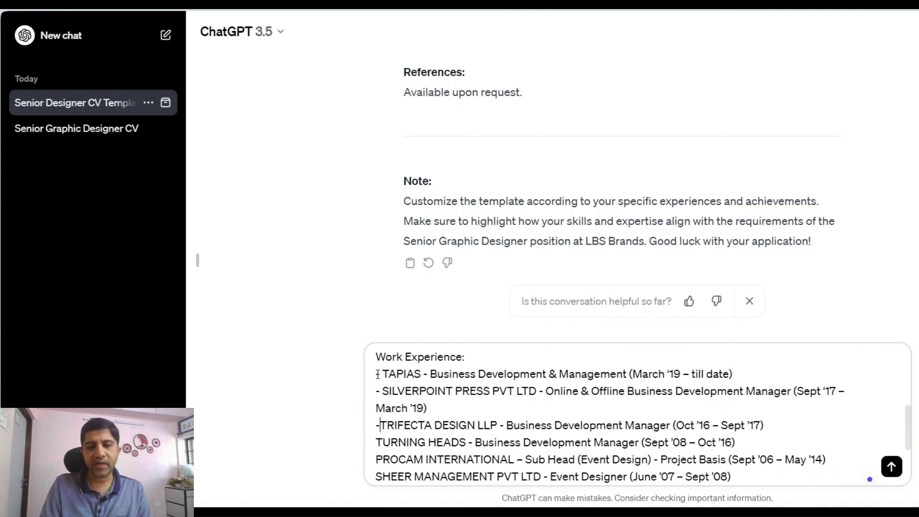
key(Down)
text(- )
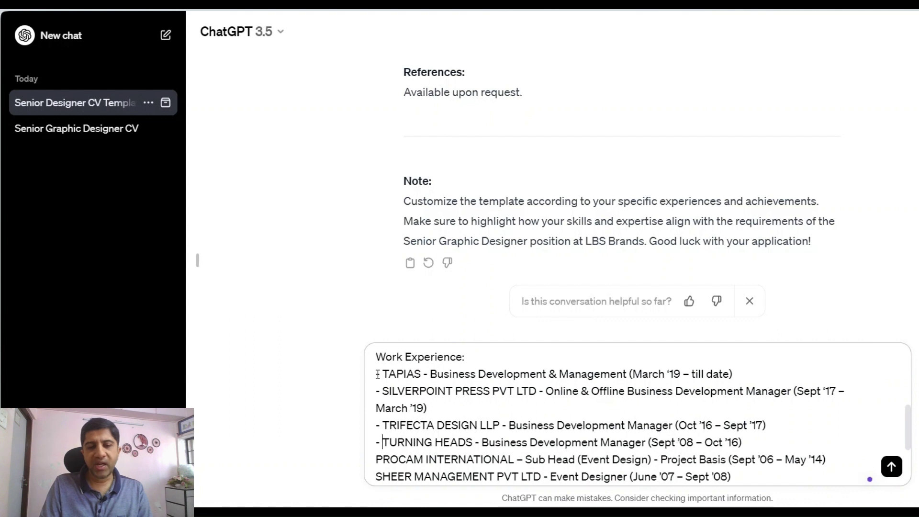
text(-)
key(Down)
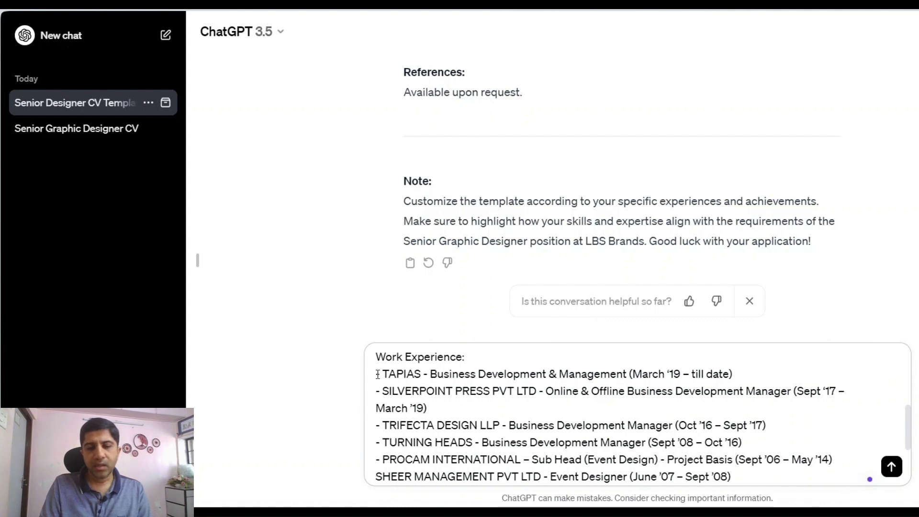
text(-)
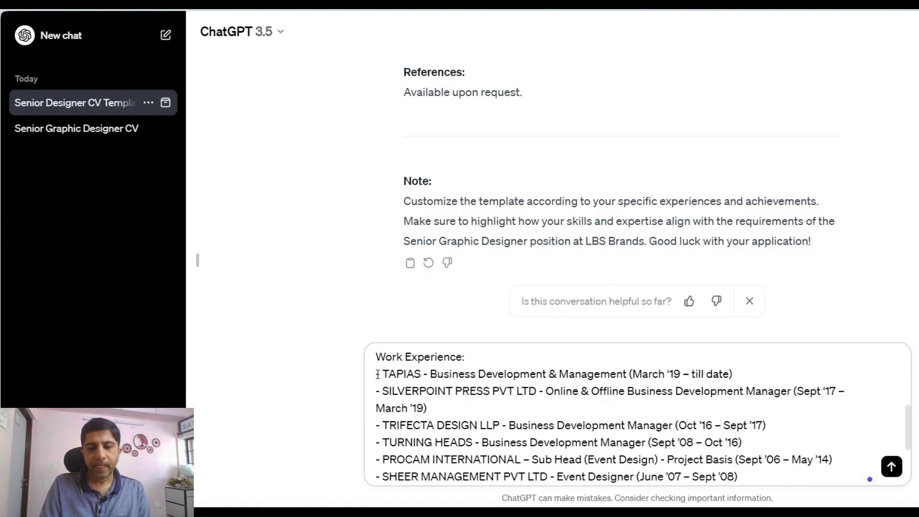
Step: Check the Skills section at the end of the prompt and send the personalization request
key(Down)
key(Down)
key(Down)
key(Down)
key(Down)
key(Down)
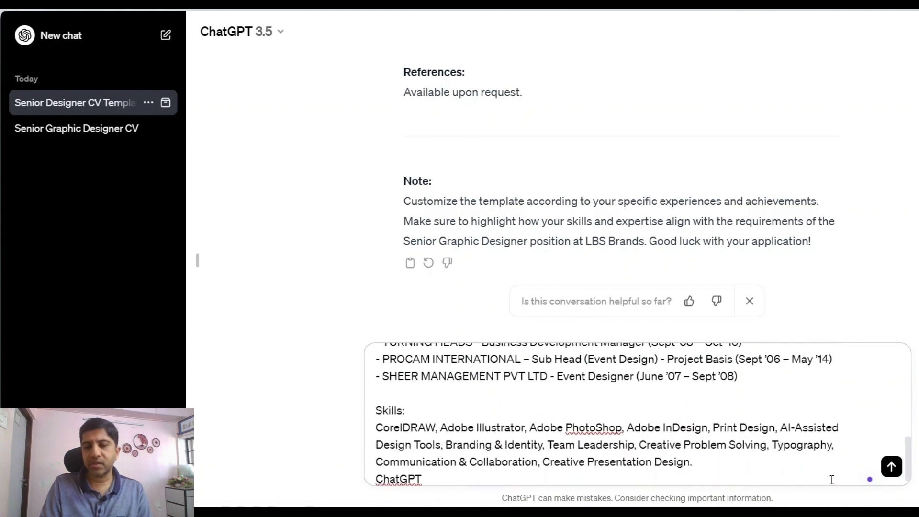
click(892, 471)
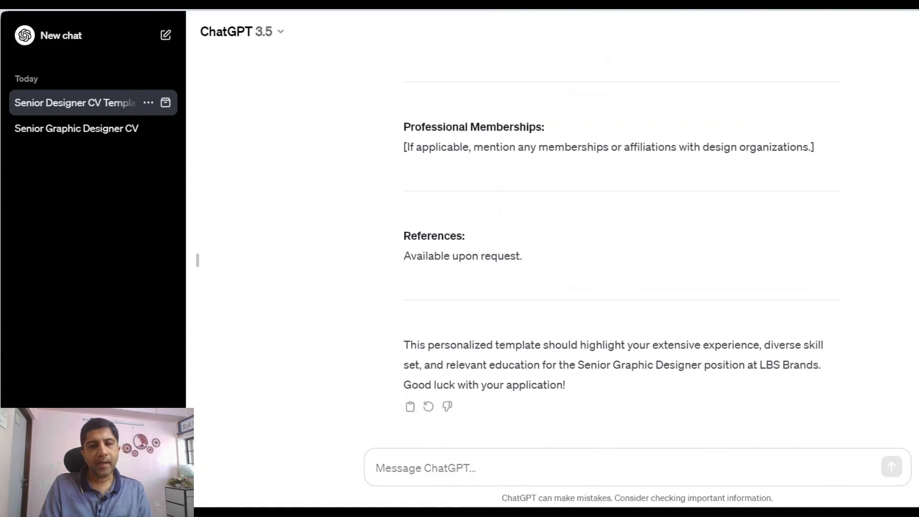
Step: Review the personalized CV template from the contact placeholders and Objective through Professional Experience, Education and Skills to References
scroll(623, 239, up, 6)
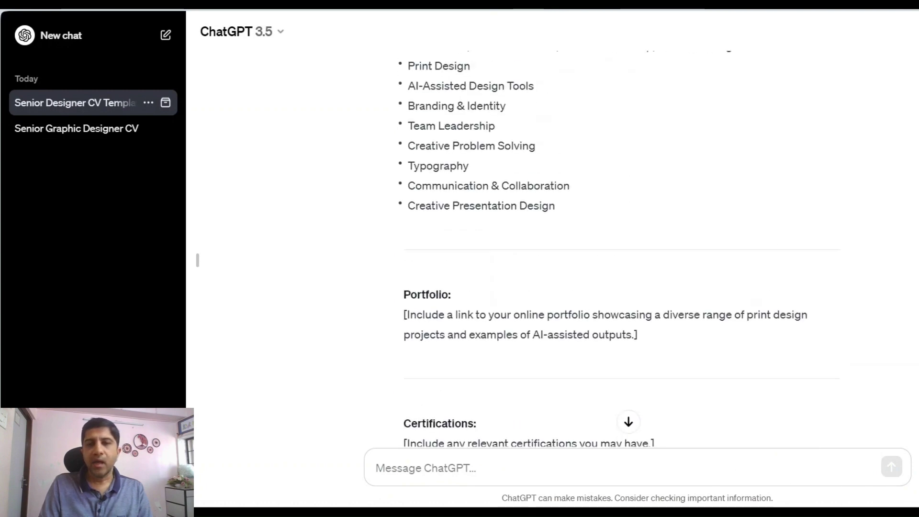
scroll(622, 240, up, 15)
scroll(623, 239, down, 3)
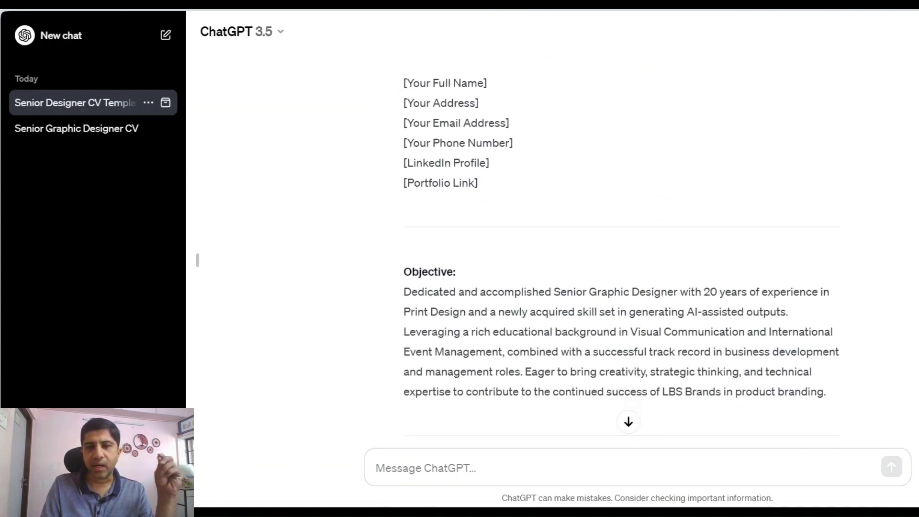
scroll(623, 239, down, 7)
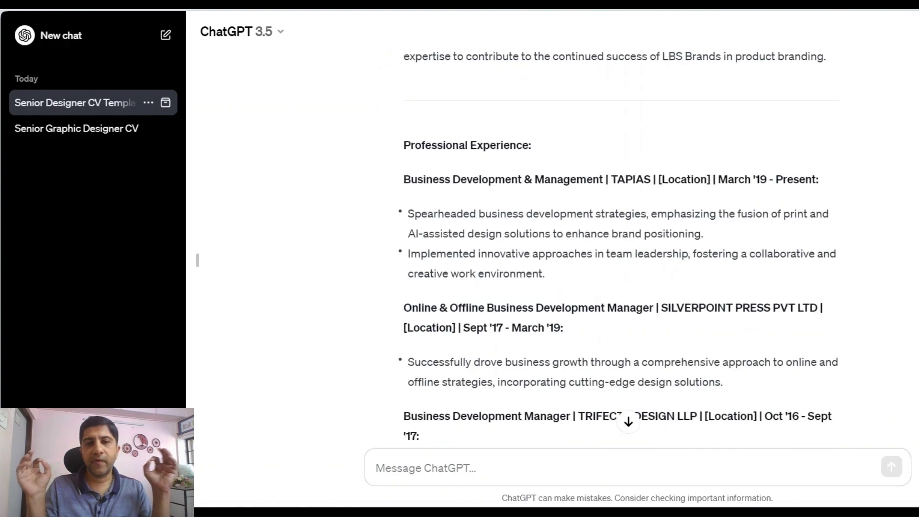
scroll(622, 239, down, 1)
scroll(623, 239, down, 1)
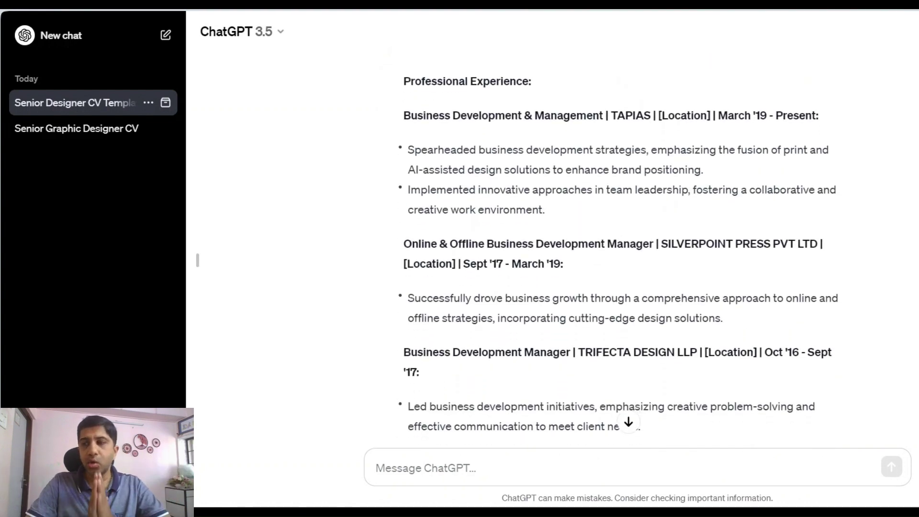
scroll(622, 239, down, 3)
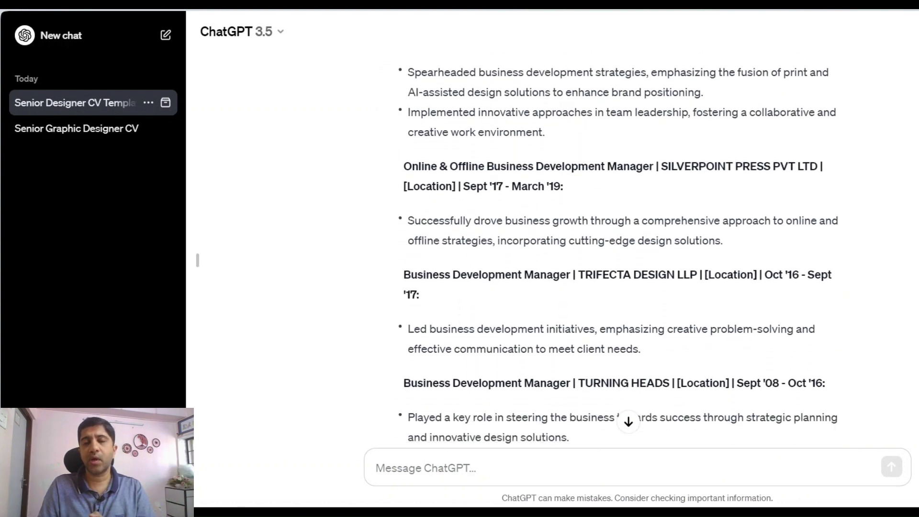
scroll(622, 240, down, 5)
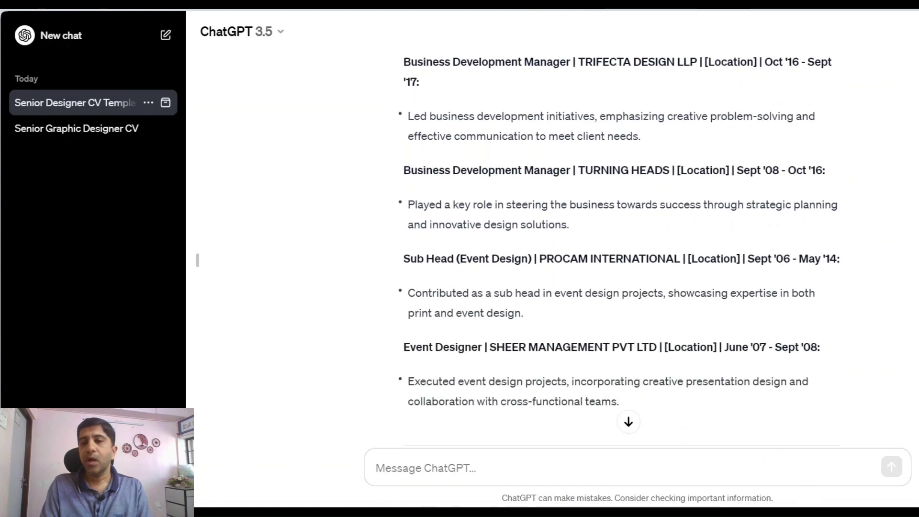
scroll(623, 239, down, 5)
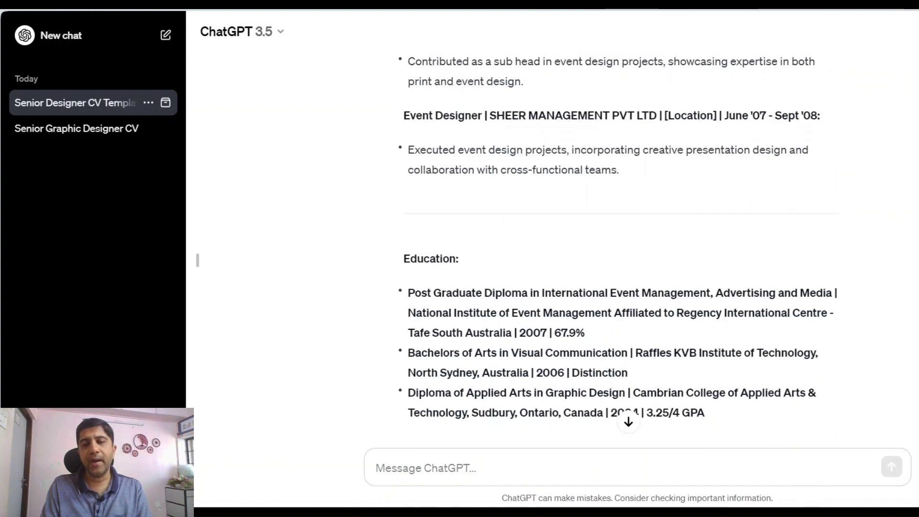
scroll(623, 240, down, 7)
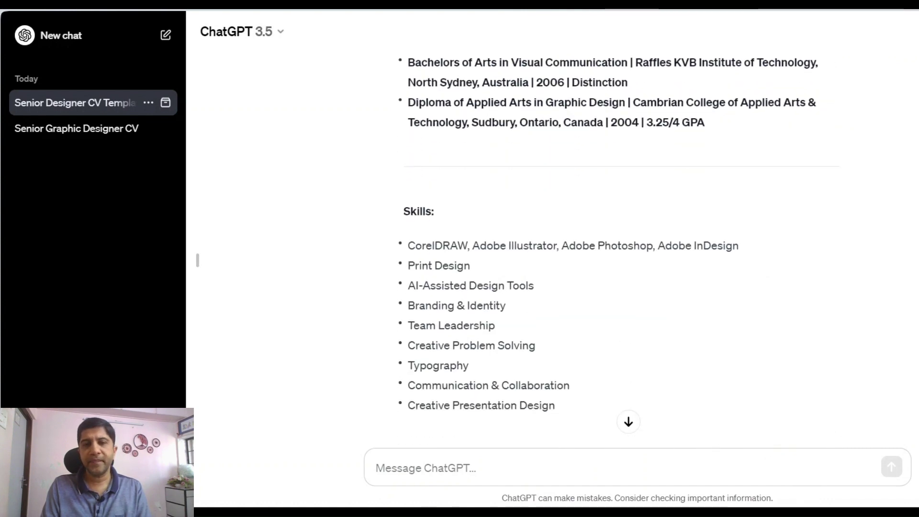
scroll(622, 239, down, 4)
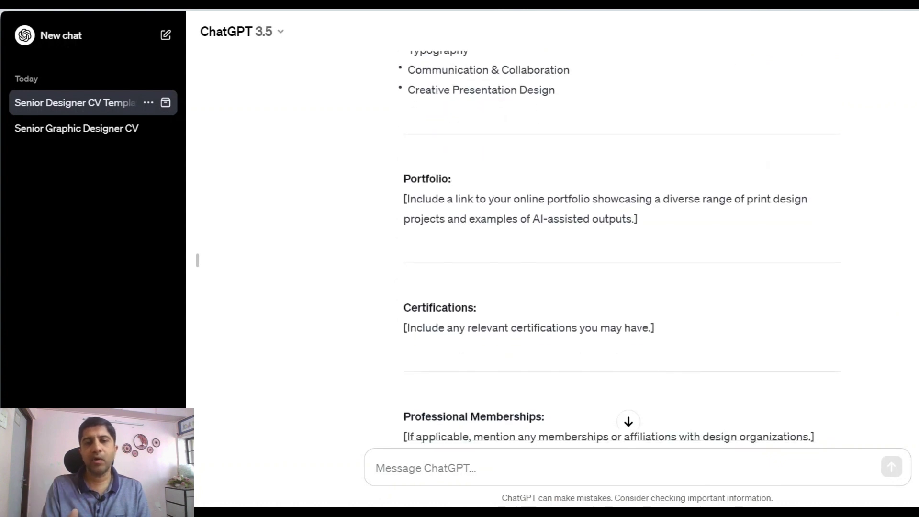
scroll(608, 456, down, 5)
Step: Paste the follow-up prompt asking to improve the Work Experience bullet points, and read through its TAPIAS responsibilities and achievements
click(608, 456)
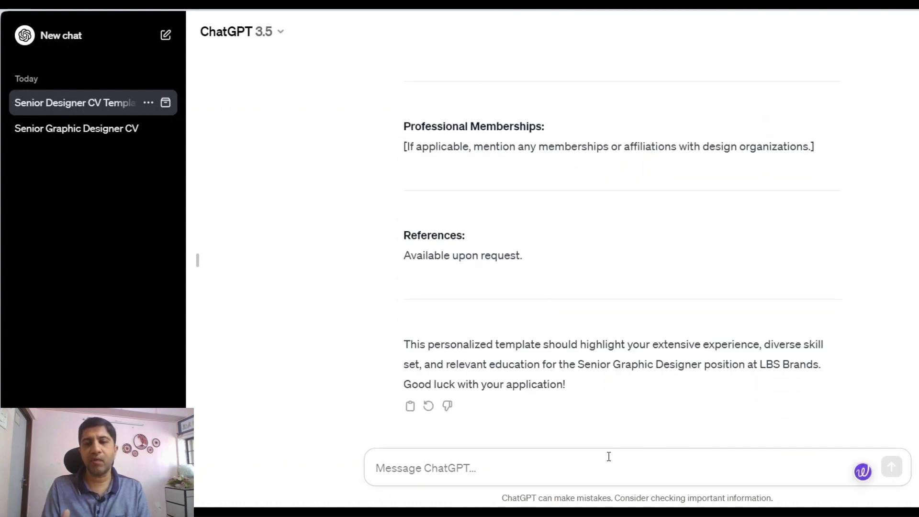
key(ctrl+v)
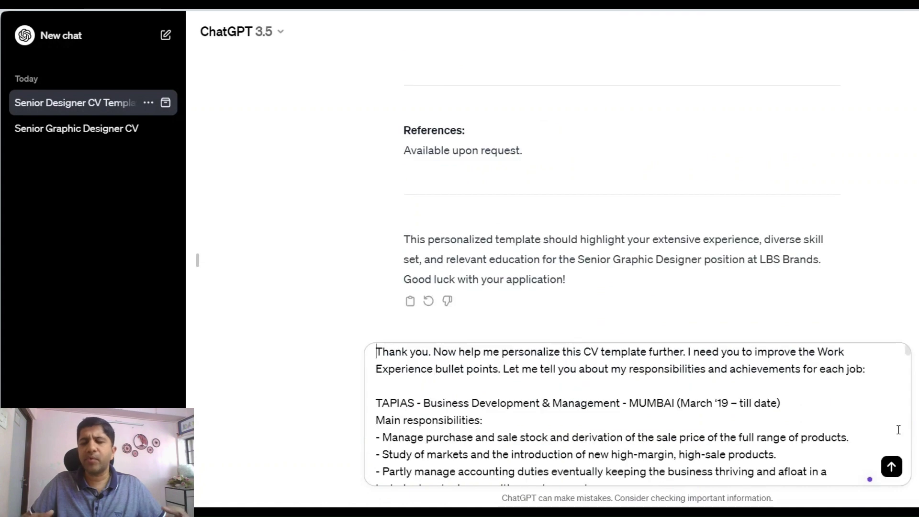
drag(376, 351, 867, 369)
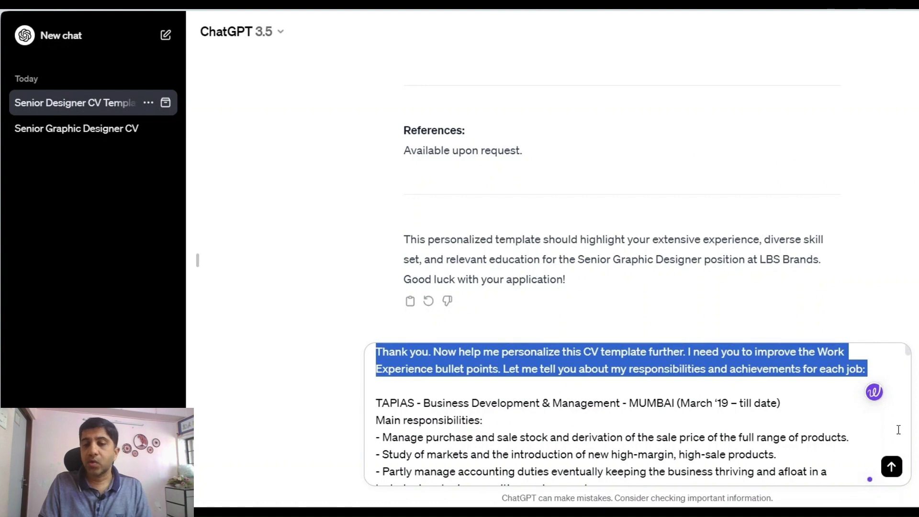
key(Right)
key(Down)
key(Down)
key(Down)
key(Down)
key(Down)
key(Down)
key(Down)
key(Down)
key(Down)
key(Down)
key(Down)
key(Down)
key(Down)
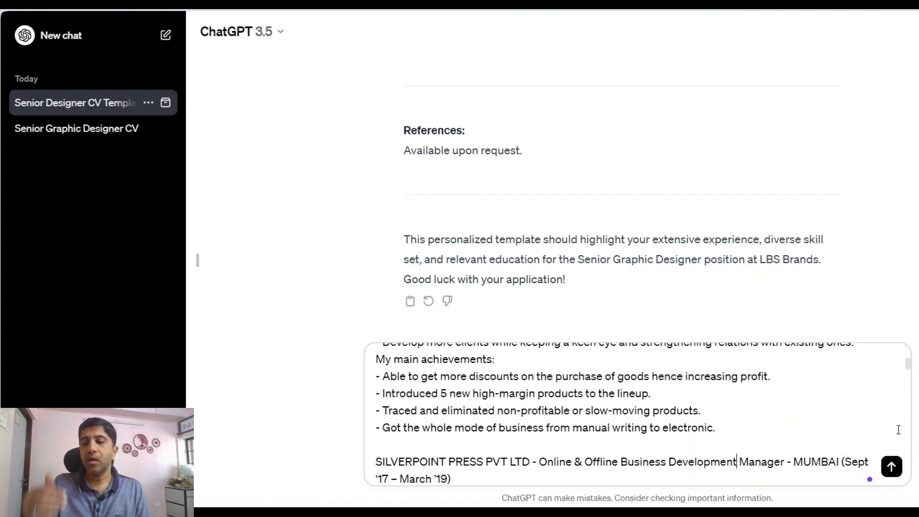
Step: Compare the MUMBAI location in the SILVERPOINT PRESS entry with the [Location] placeholders in the previous reply, and send the prompt
key(shift+Right)
key(shift+Right)
key(shift+Right)
key(shift+Right)
key(shift+Right)
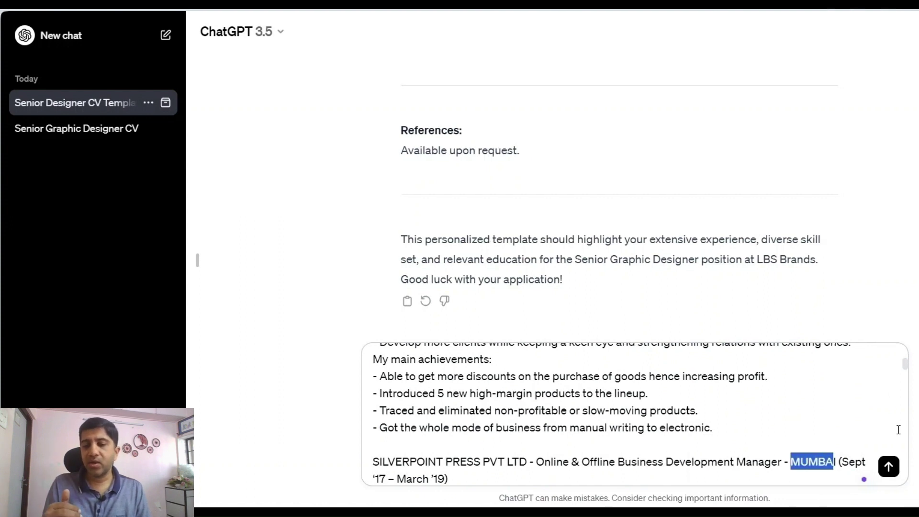
key(Down)
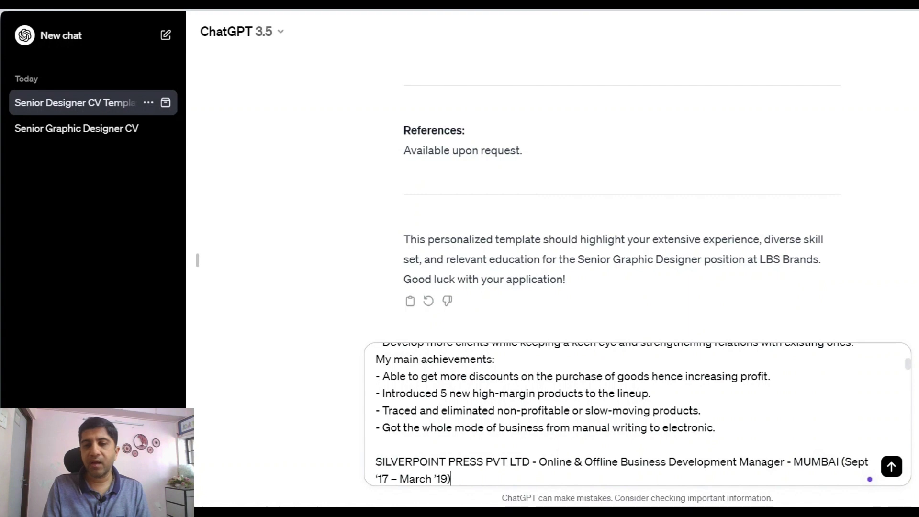
scroll(619, 196, up, 15)
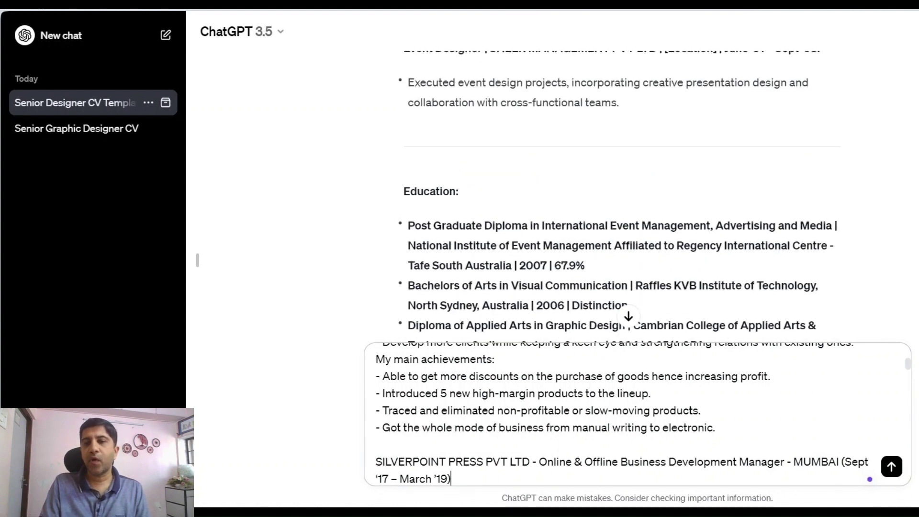
scroll(671, 206, up, 4)
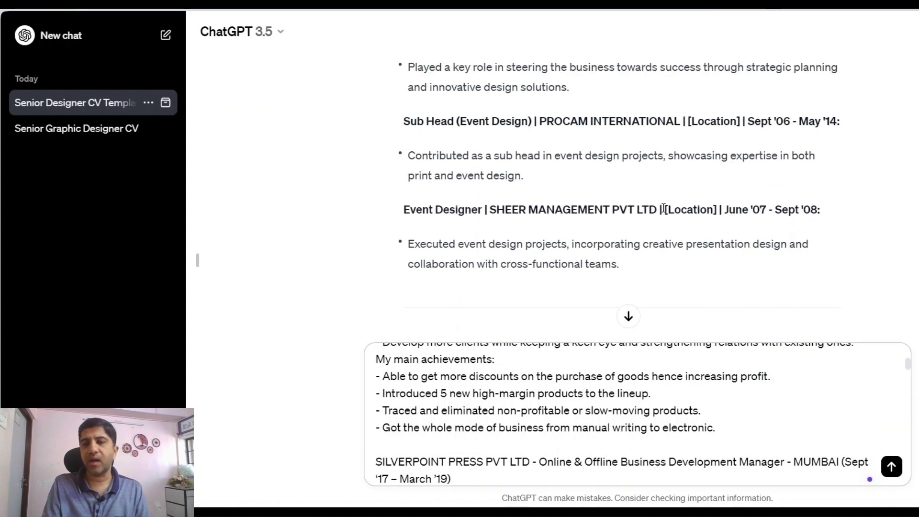
drag(665, 209, 729, 211)
click(854, 400)
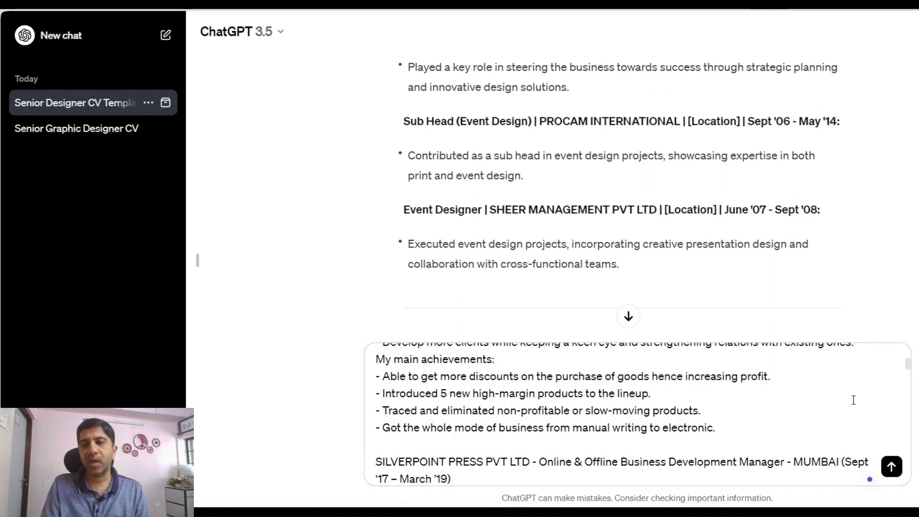
click(892, 468)
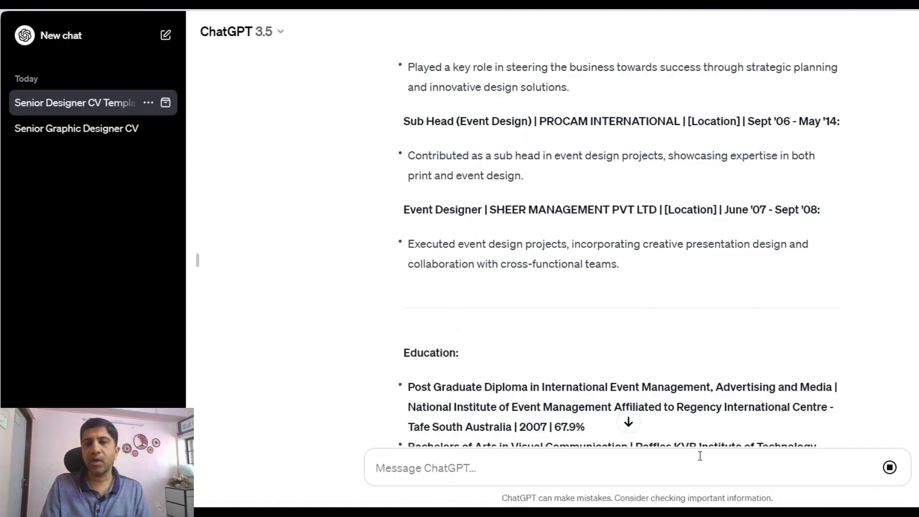
Step: Review the updated CV from its contact placeholders and Objective through the enhanced Professional Experience entries to the closing note
click(628, 422)
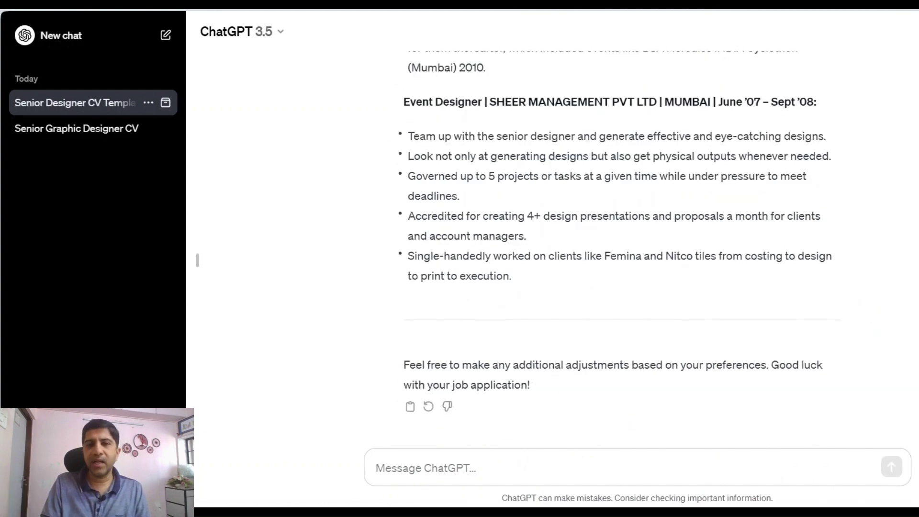
scroll(617, 249, up, 15)
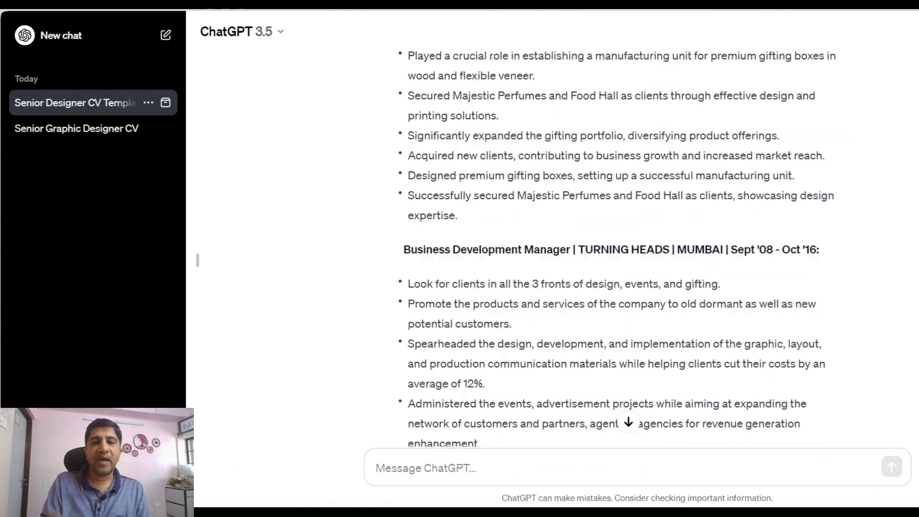
scroll(618, 249, up, 20)
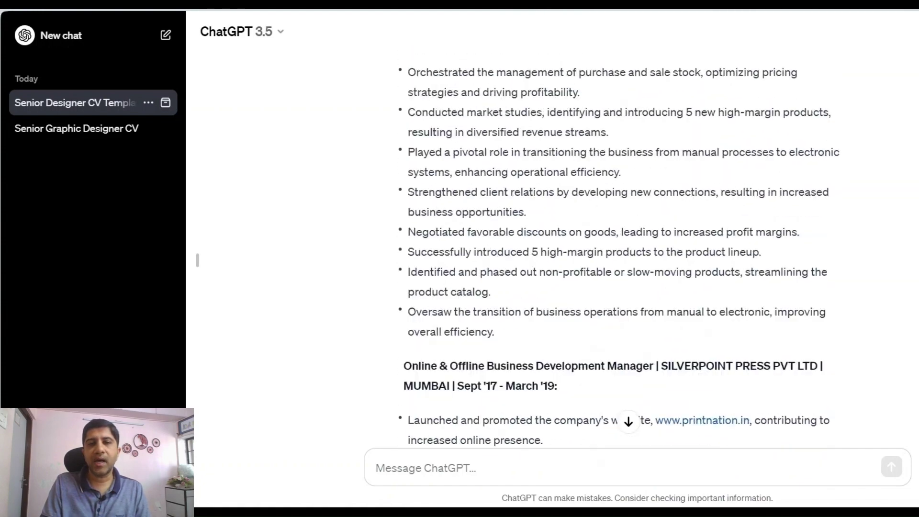
scroll(618, 249, up, 10)
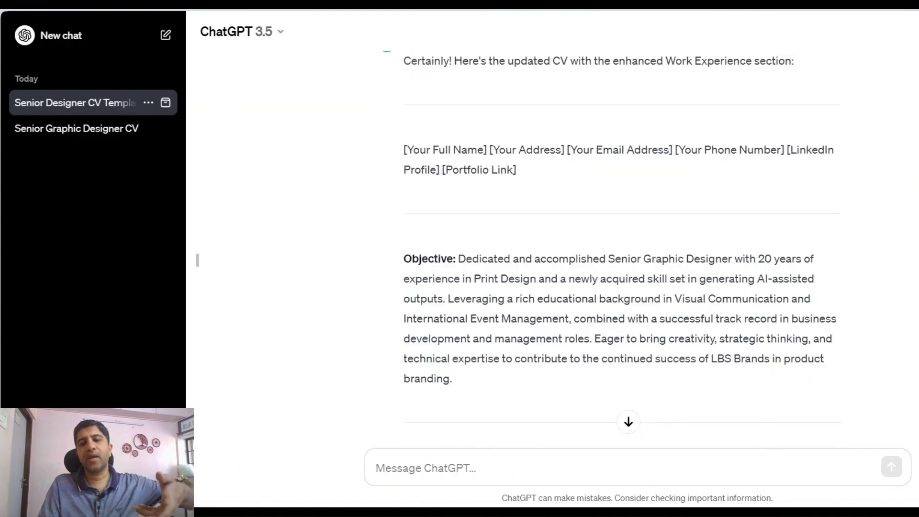
scroll(618, 249, up, 2)
scroll(618, 249, down, 1)
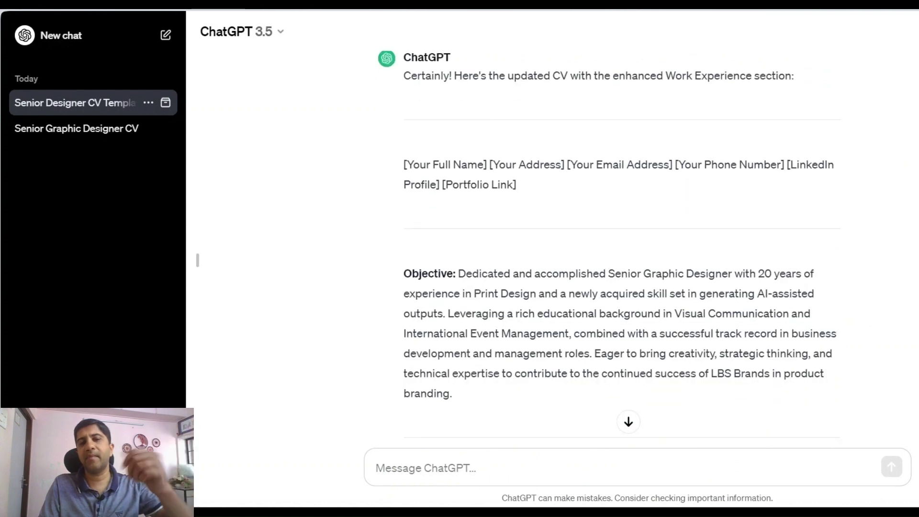
scroll(617, 249, down, 2)
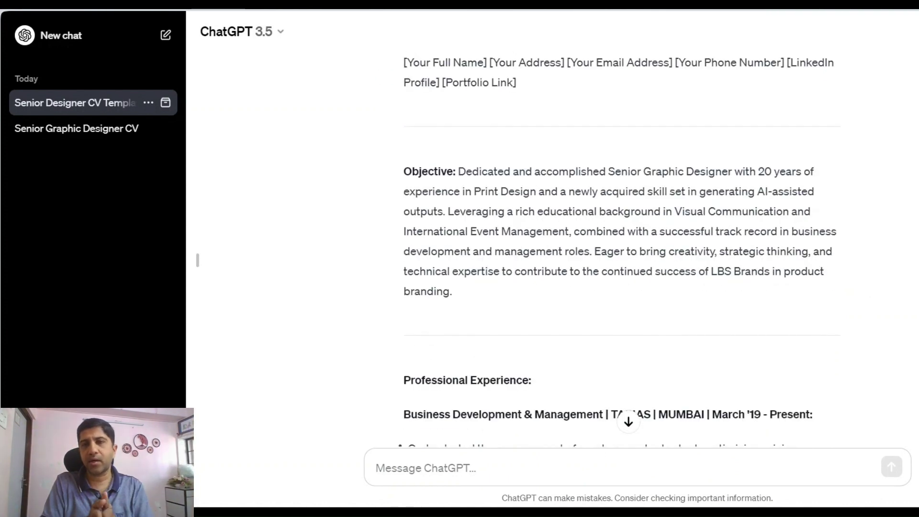
scroll(197, 260, down, 20)
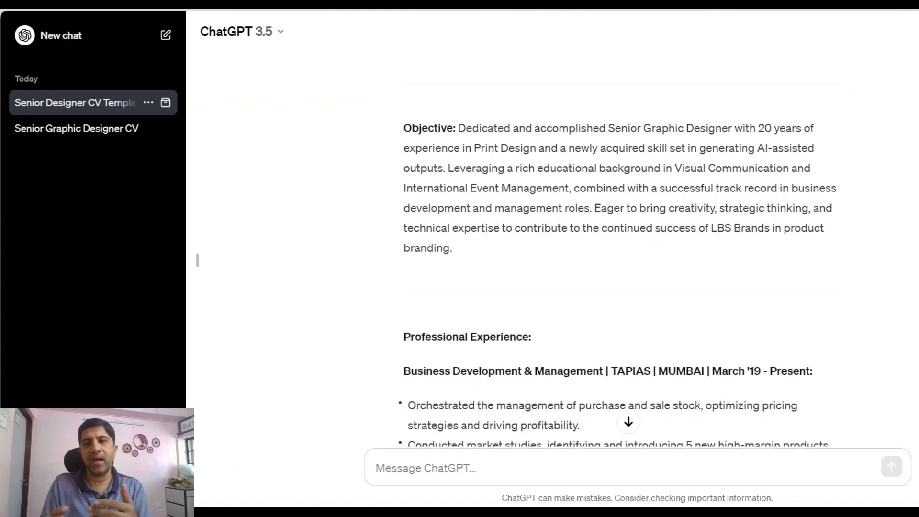
scroll(198, 260, down, 20)
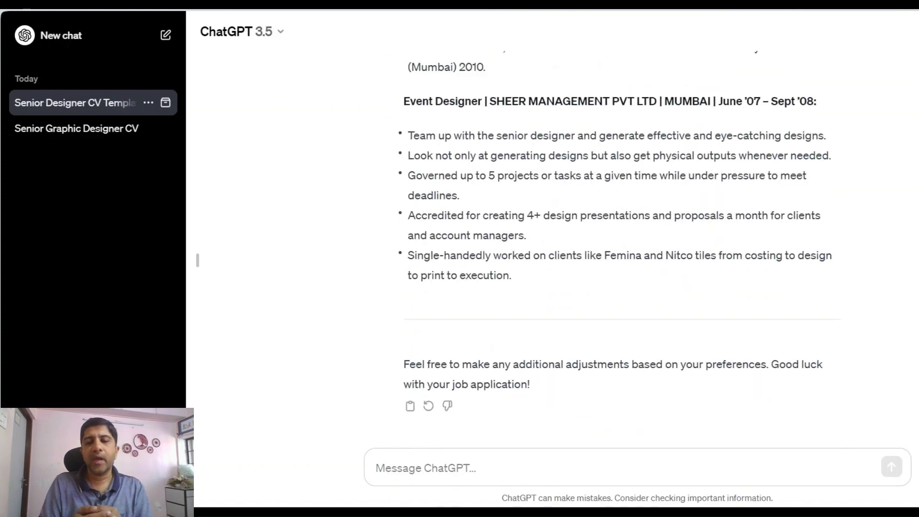
Step: Check the earlier reply's Education and Skills sections, and send a request to add Education, Work Experience and Skills to the CV template generated before
scroll(197, 260, up, 10)
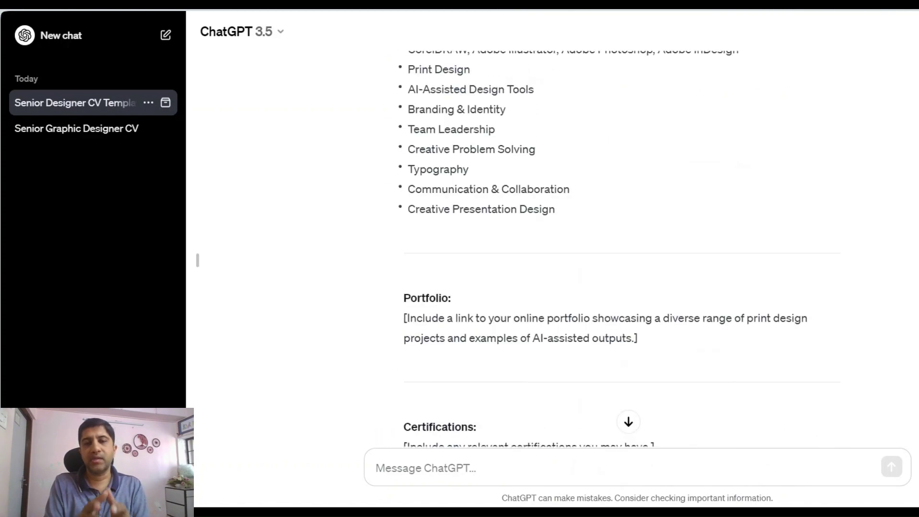
scroll(198, 260, up, 4)
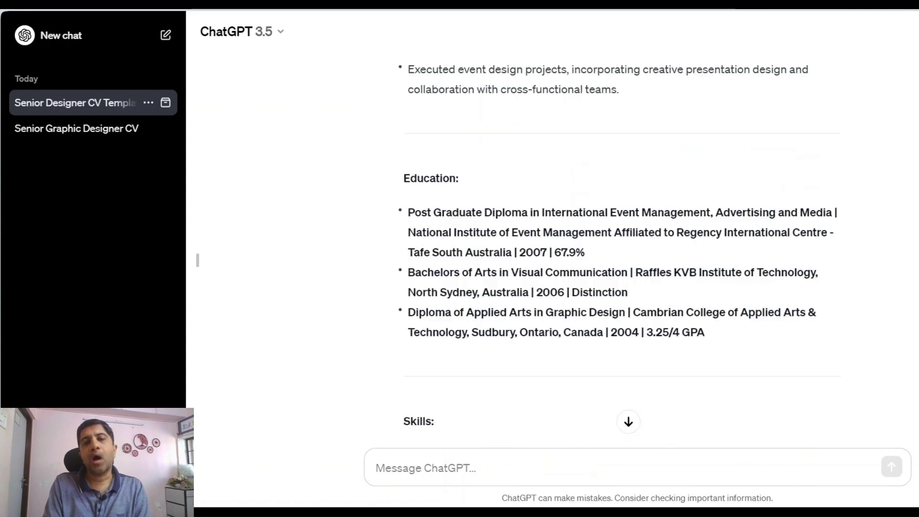
scroll(197, 260, down, 3)
scroll(825, 330, down, 4)
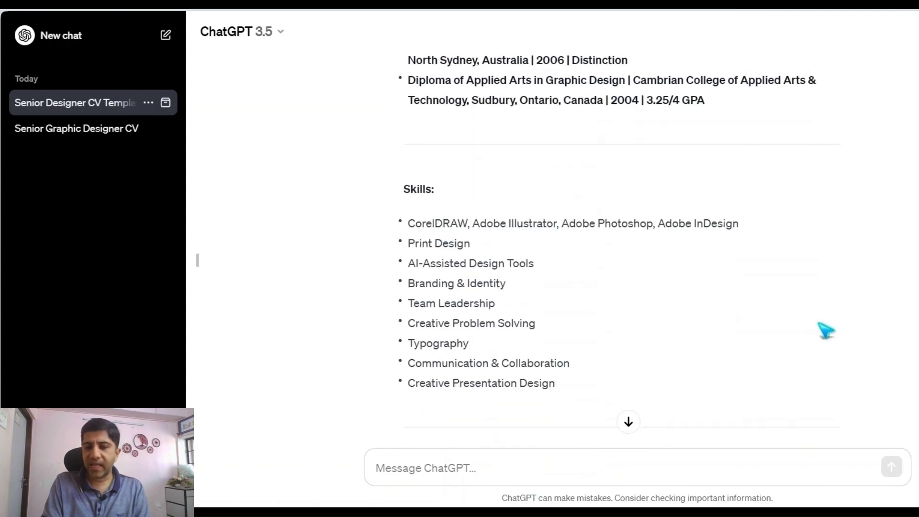
click(675, 466)
text(Can)
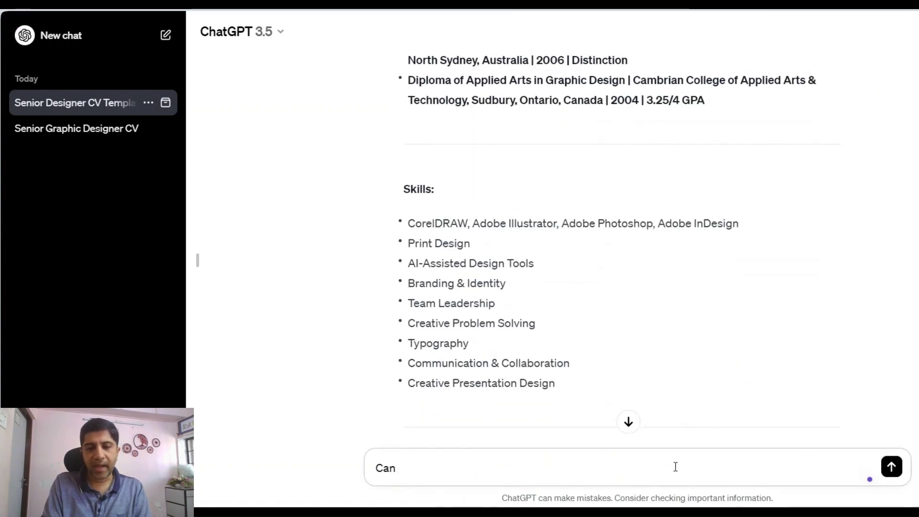
text( you)
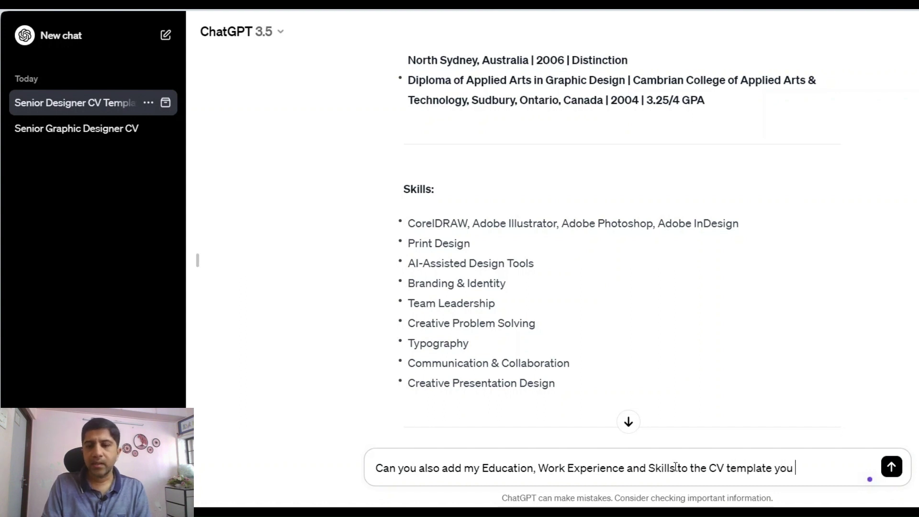
text(ated befo)
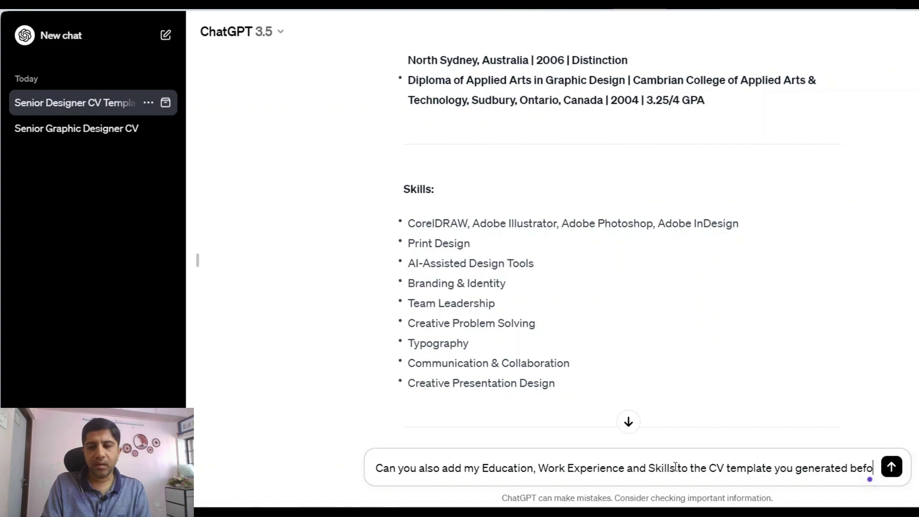
key(Return)
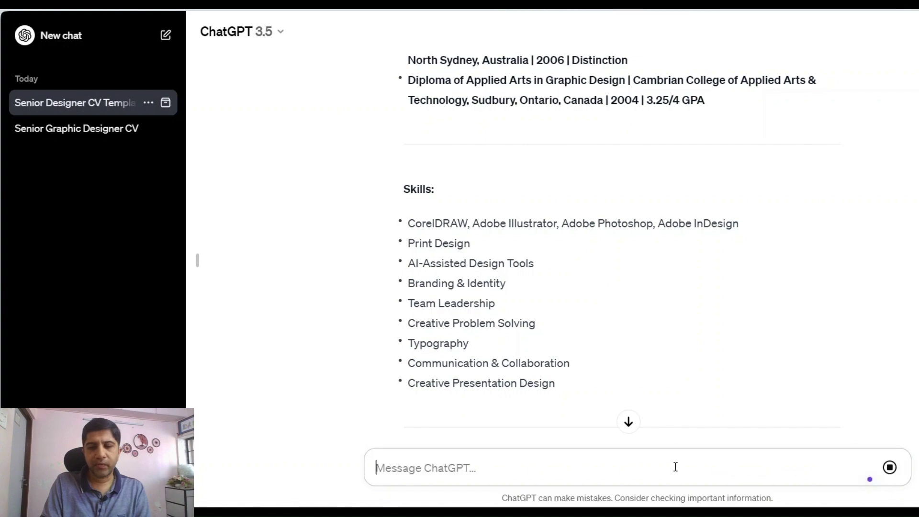
click(629, 422)
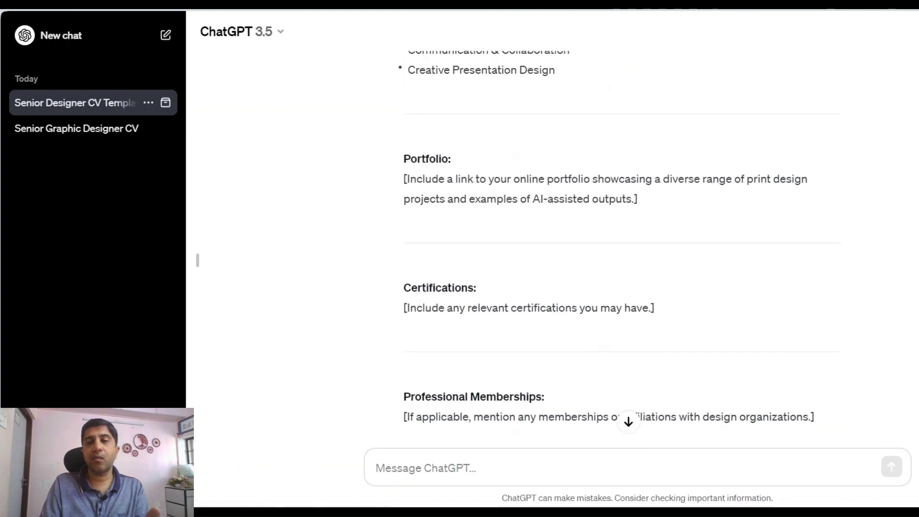
Step: Review the updated CV from its request and contact placeholders through Objective, Professional Experience and Education to the Portfolio, Certifications and Professional Memberships placeholders
scroll(622, 240, up, 15)
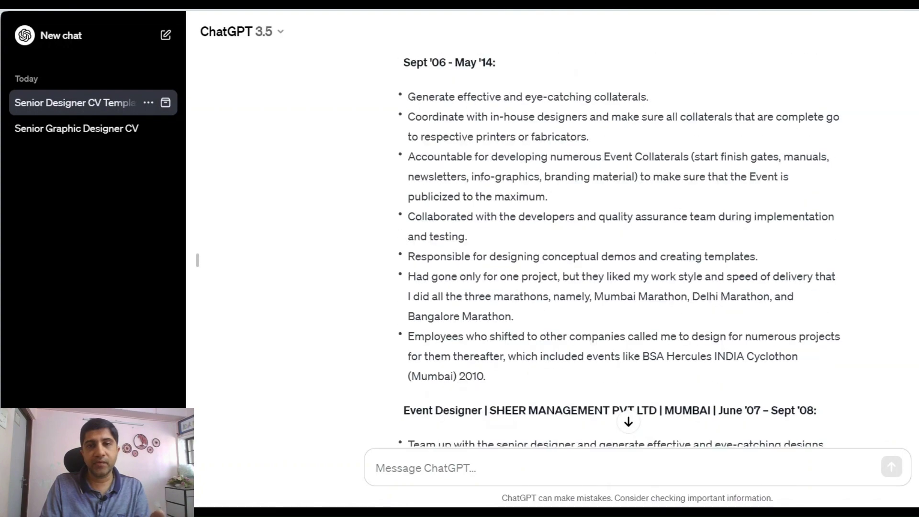
scroll(623, 240, up, 12)
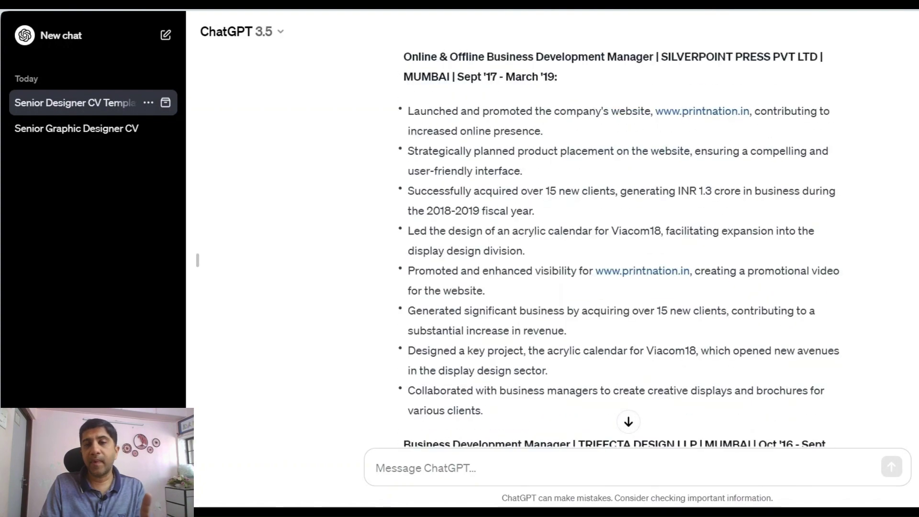
scroll(622, 239, up, 12)
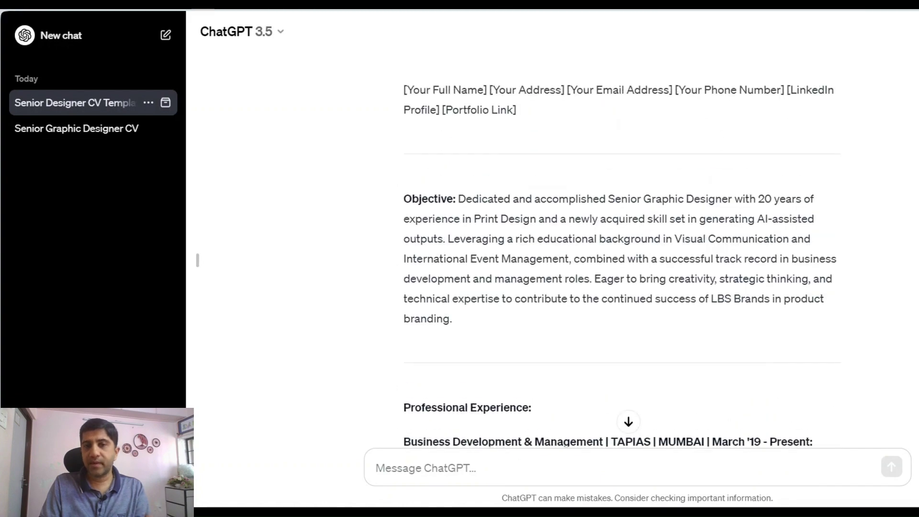
scroll(623, 239, up, 5)
scroll(622, 240, down, 3)
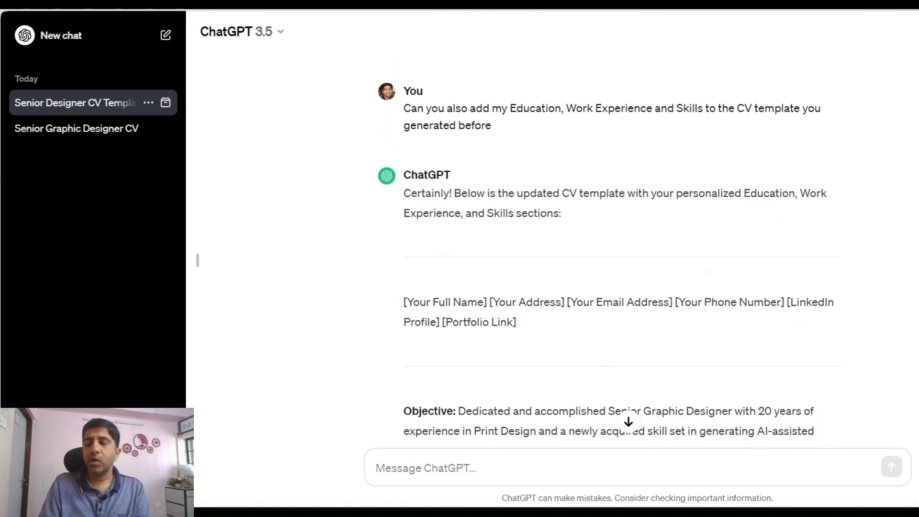
scroll(622, 239, down, 1)
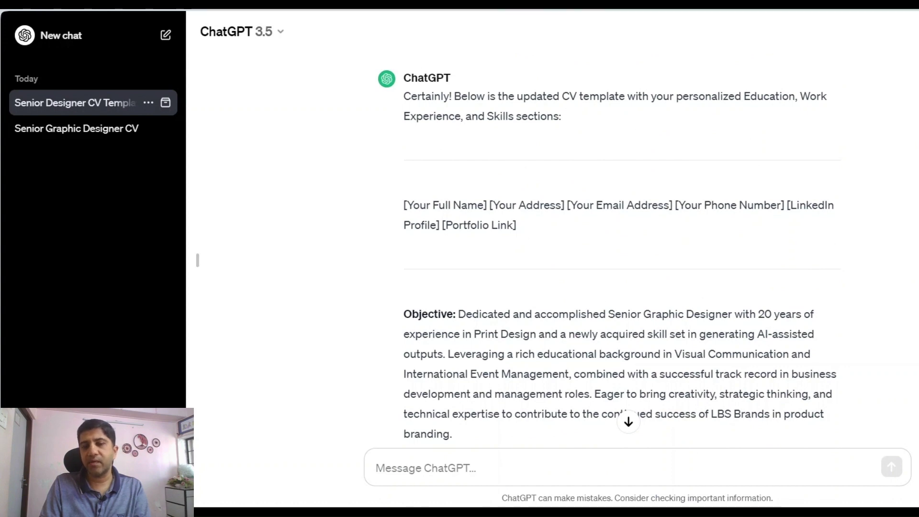
scroll(622, 240, down, 10)
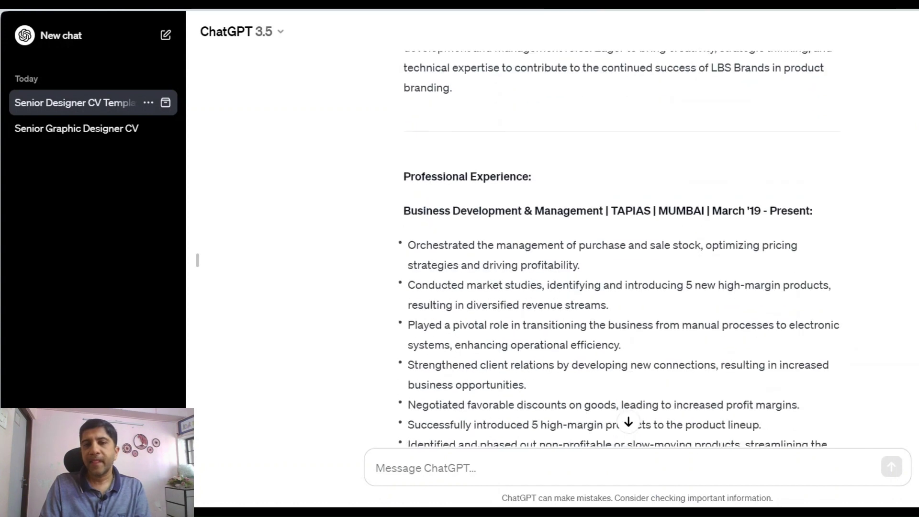
scroll(622, 239, down, 6)
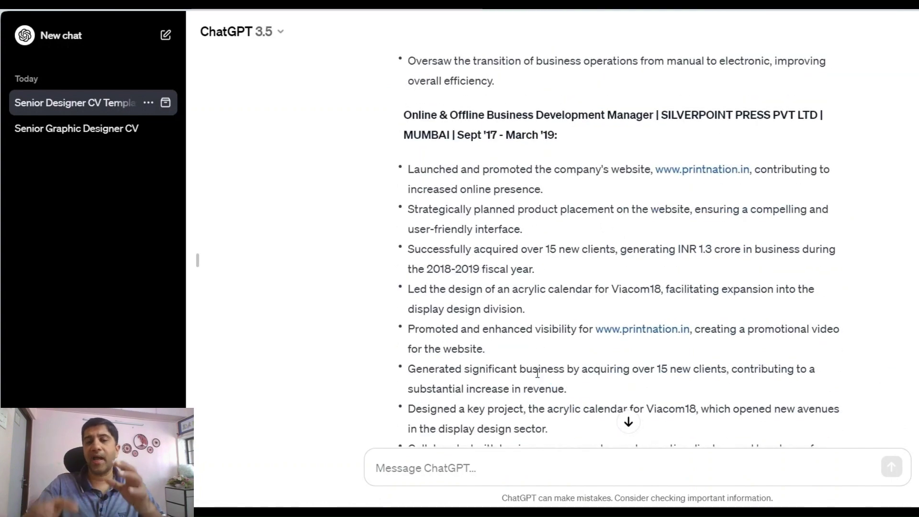
scroll(622, 239, down, 15)
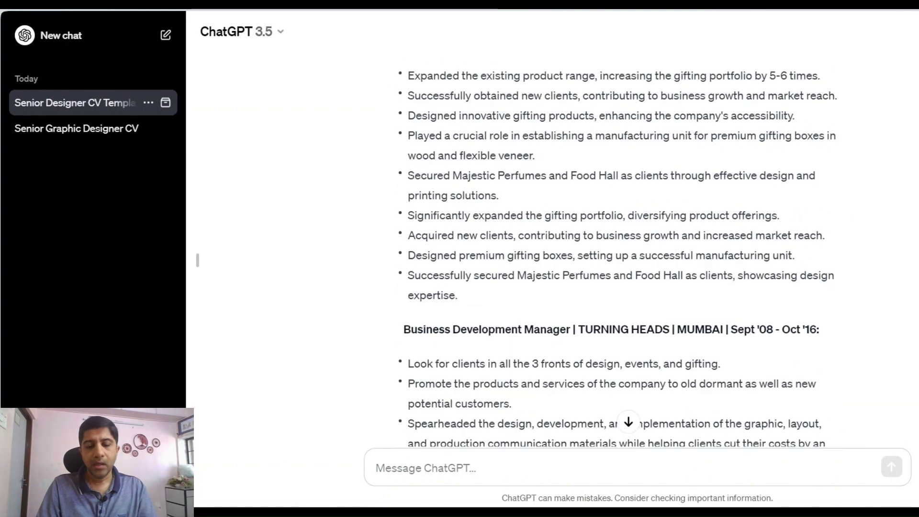
scroll(622, 249, down, 18)
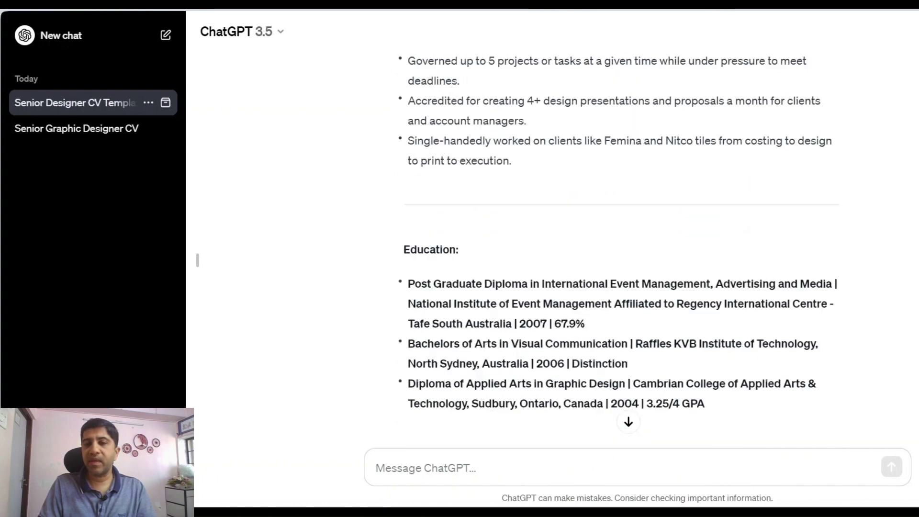
scroll(623, 249, down, 8)
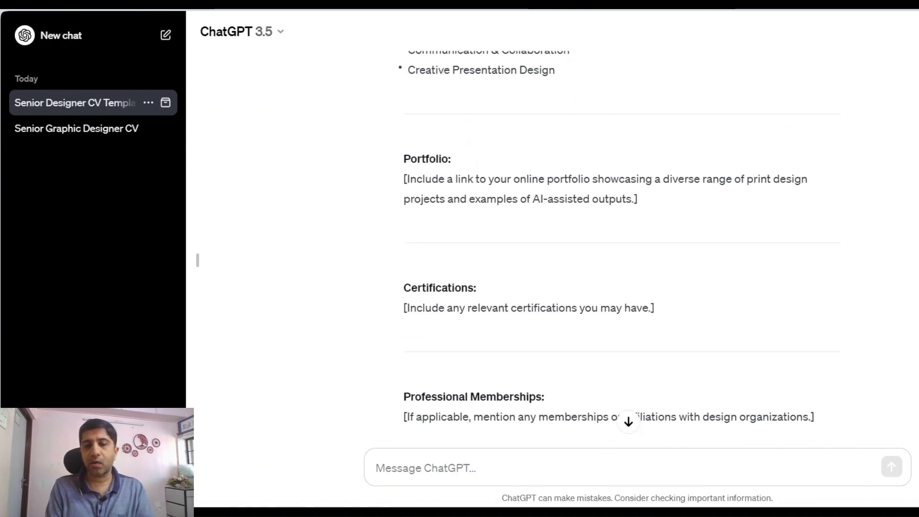
scroll(622, 249, down, 1)
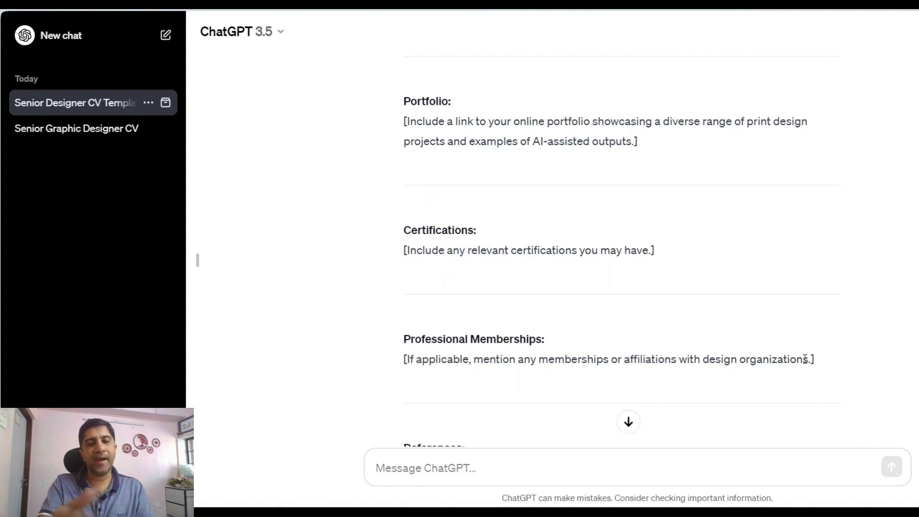
Step: Begin a new follow-up message in the same CV conversation
click(612, 477)
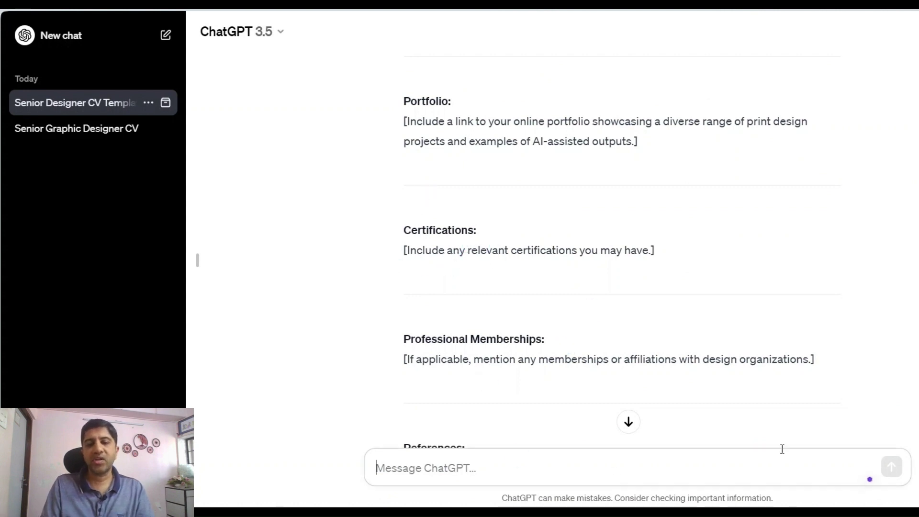